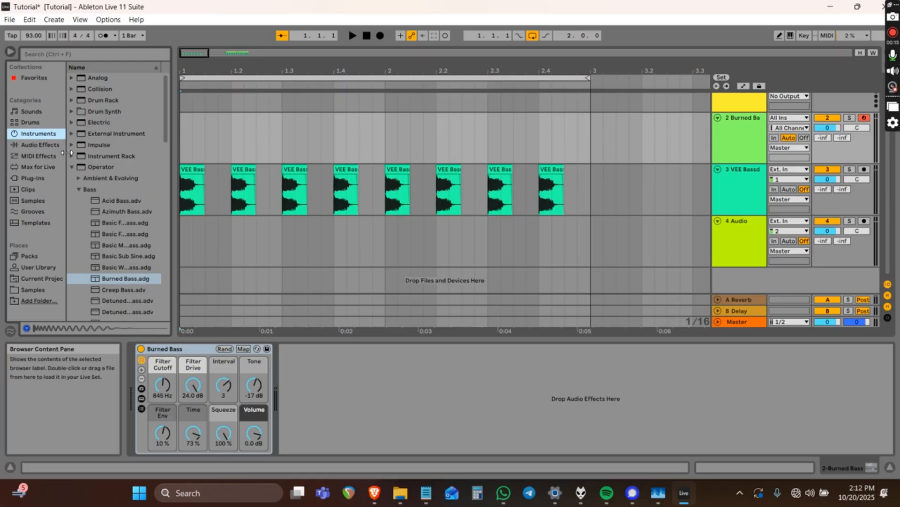
Audition the VEE Bassdrum kick pattern from its first clip, then reselect the Burned Bass track.
click(101, 167)
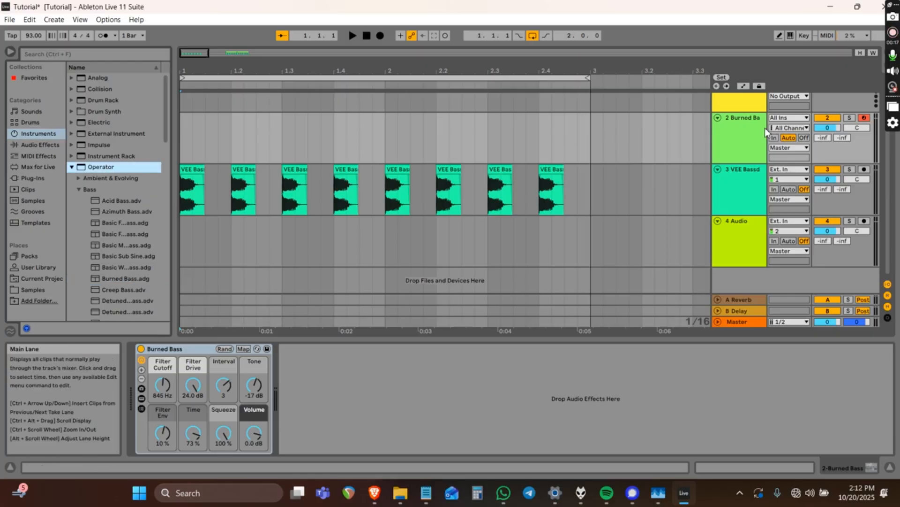
click(749, 123)
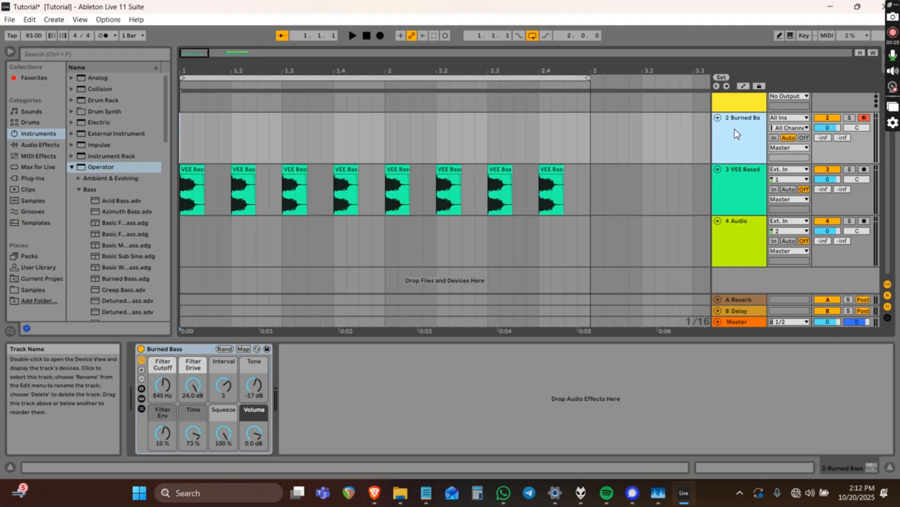
click(744, 169)
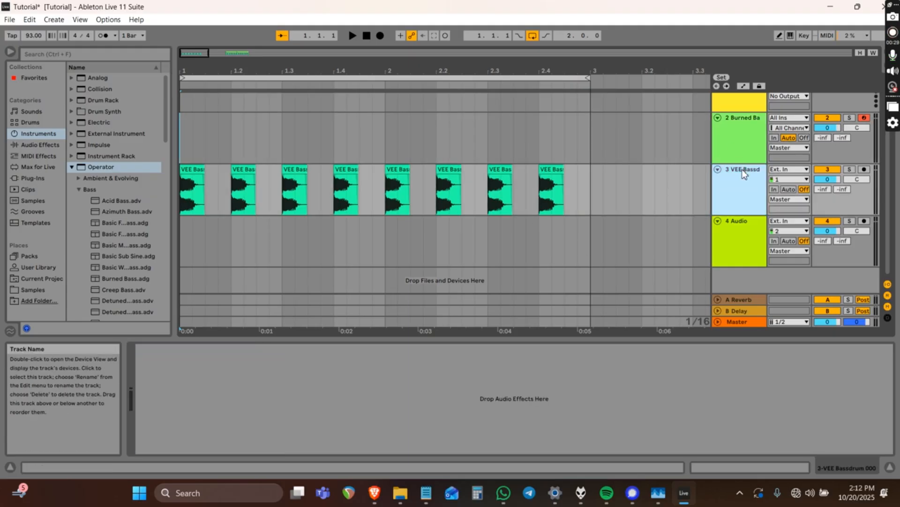
click(184, 199)
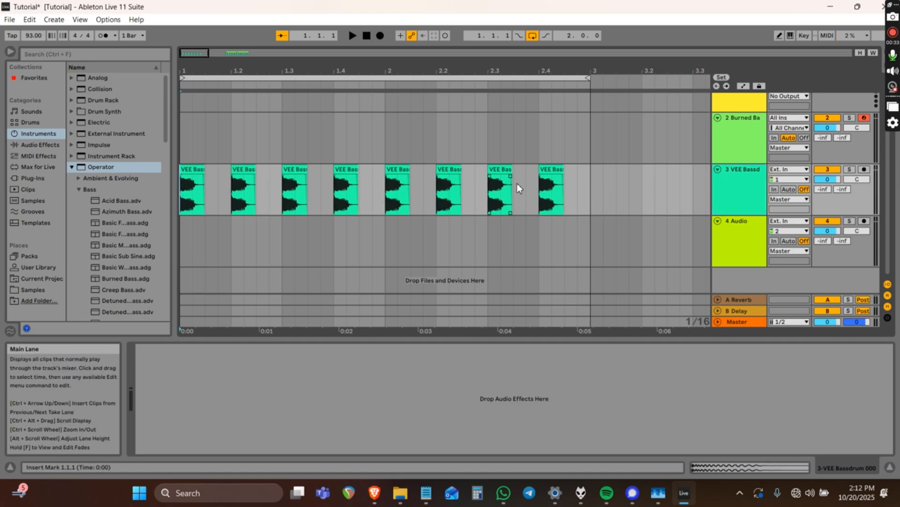
key(space)
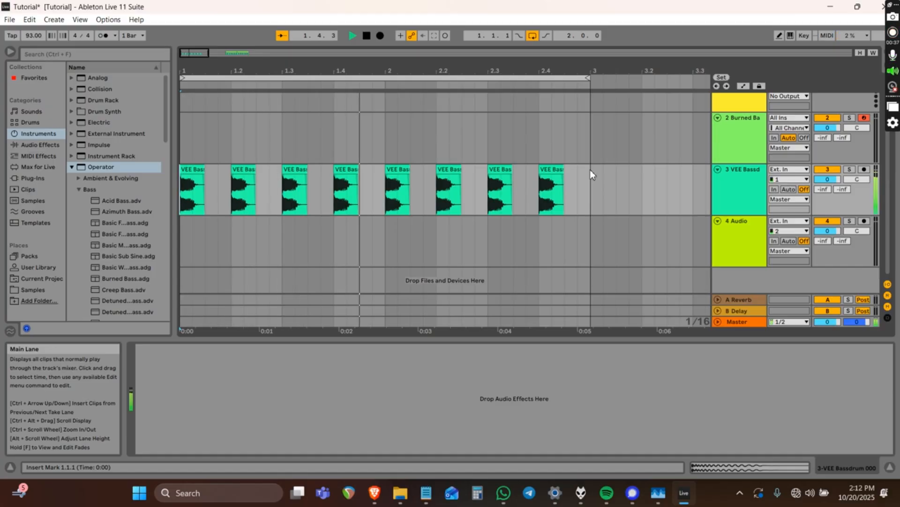
key(space)
click(746, 123)
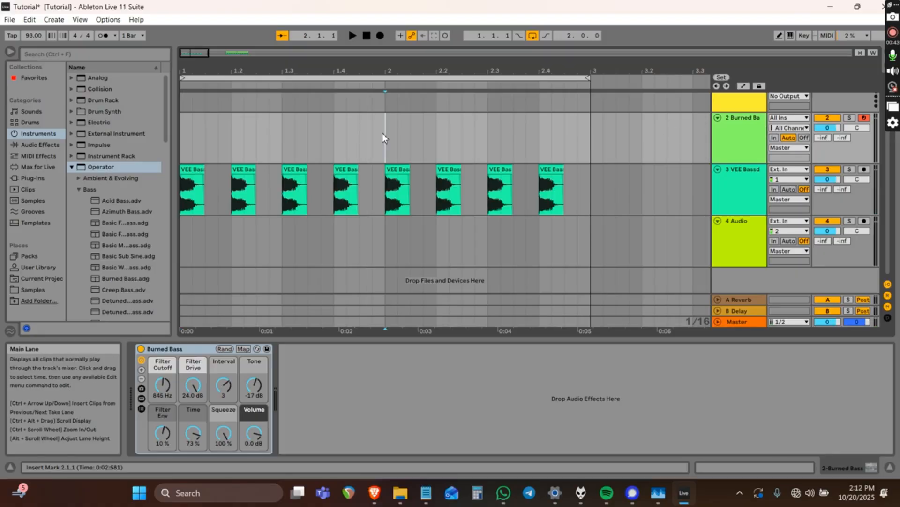
Create an empty one-bar MIDI clip in bar 1 of the Burned Bass lane.
drag(382, 133, 181, 141)
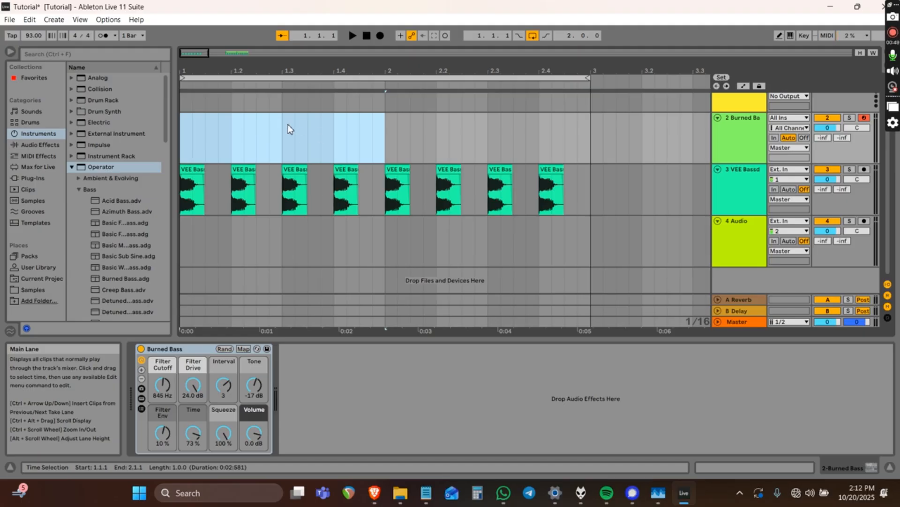
key(ctrl+shift+m)
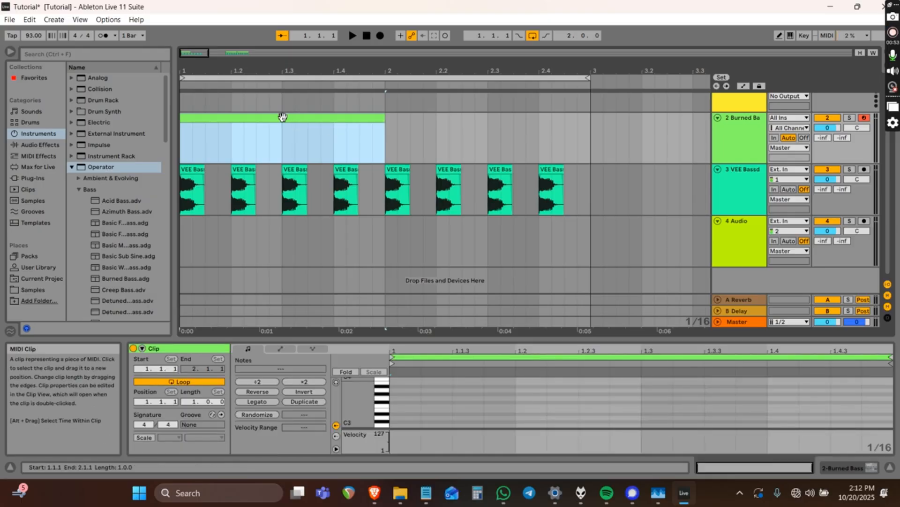
click(298, 116)
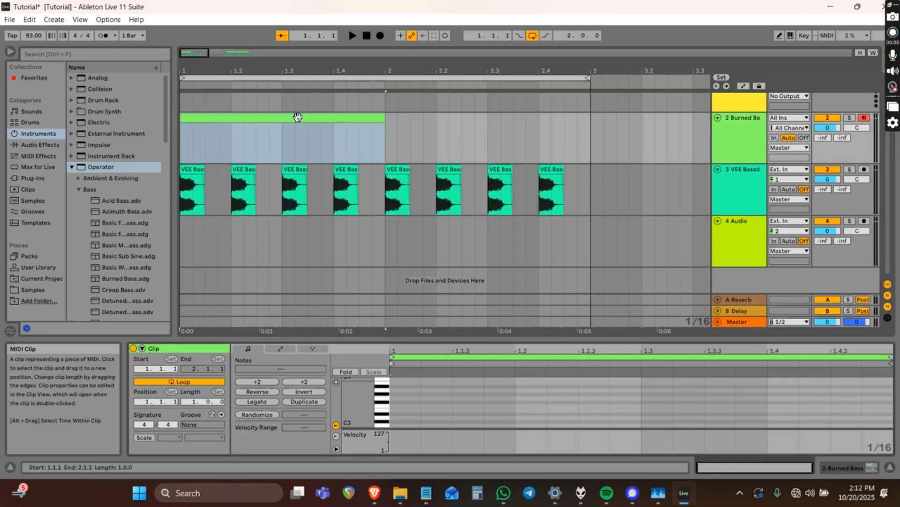
Draw a note lasting nearly the full bar and lower it to F#2.
double_click(398, 423)
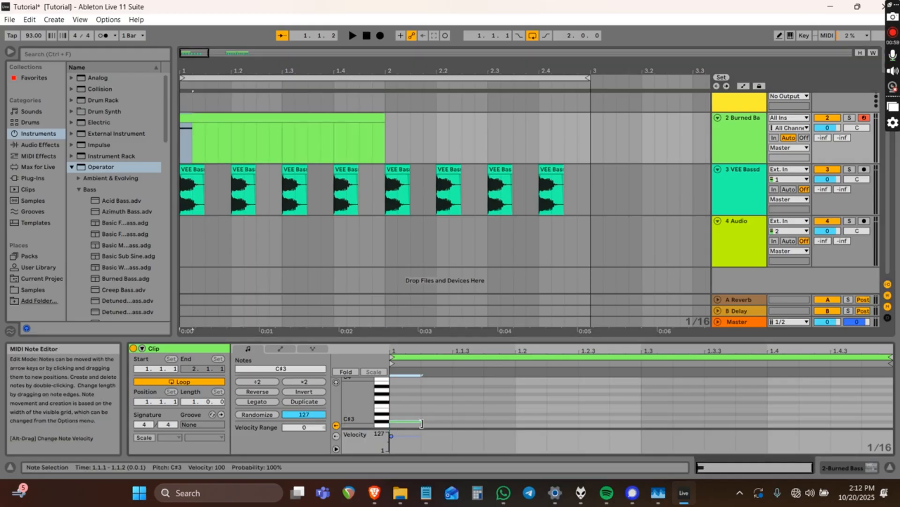
drag(422, 423, 891, 436)
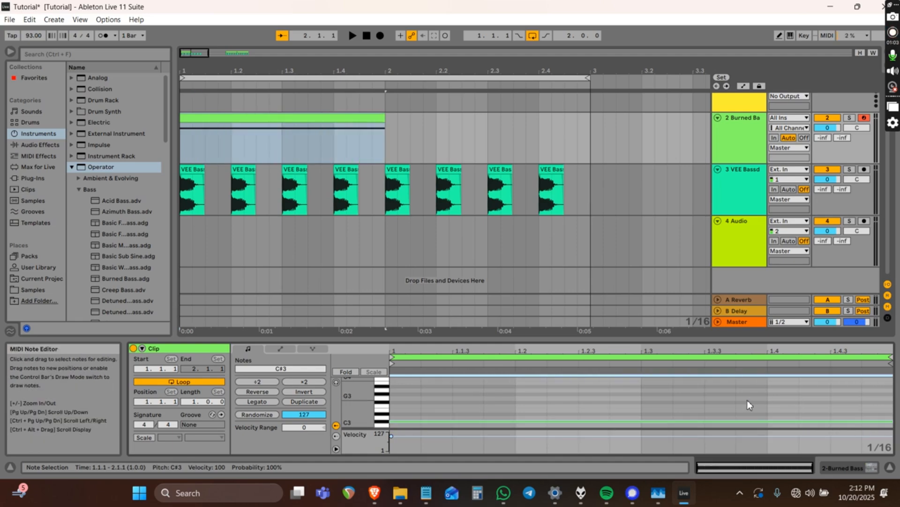
key(Down)
click(301, 120)
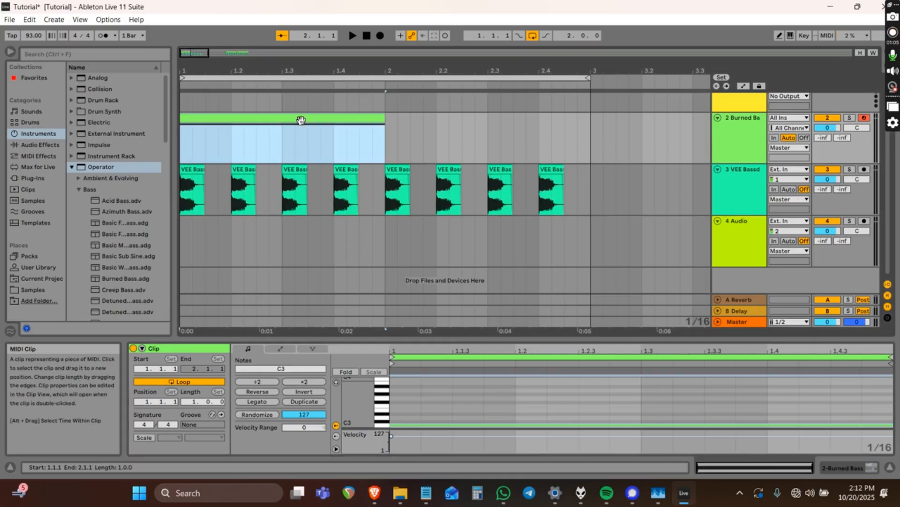
click(421, 426)
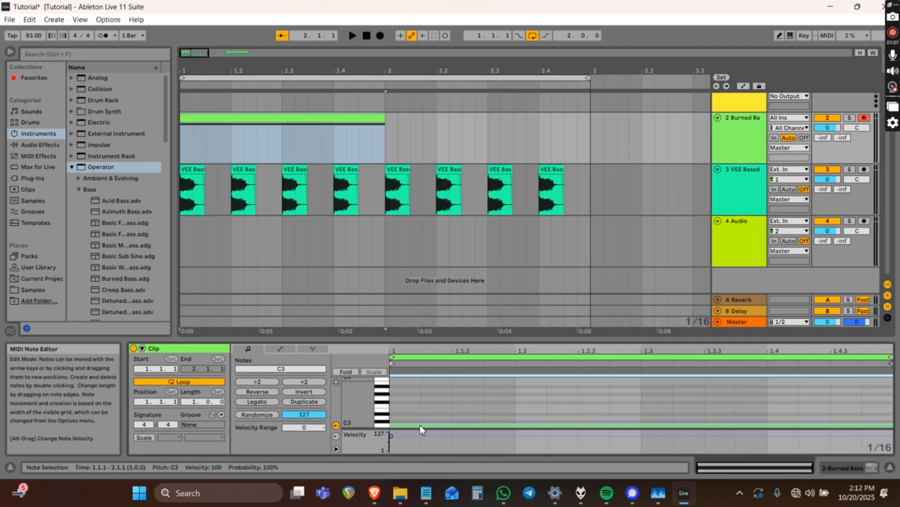
key(Down)
key(Down)
key(Down)
key(Down)
key(Down)
key(Down)
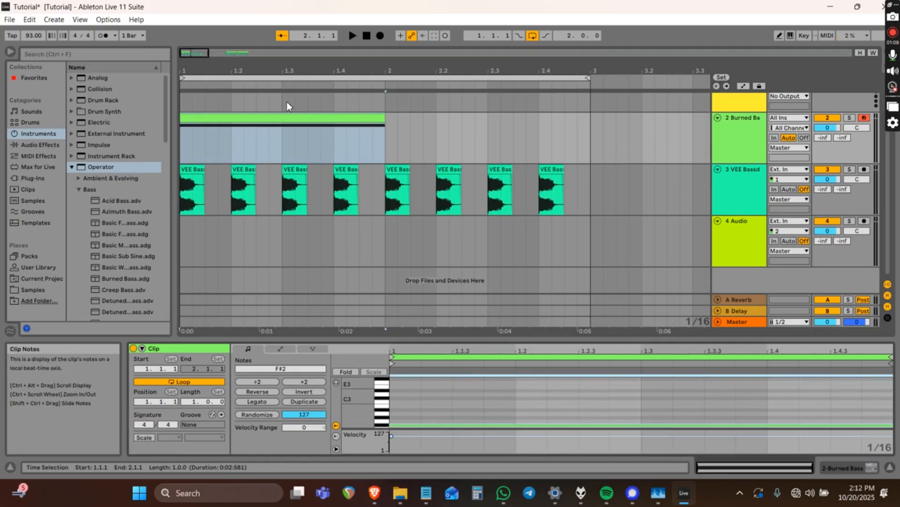
click(298, 117)
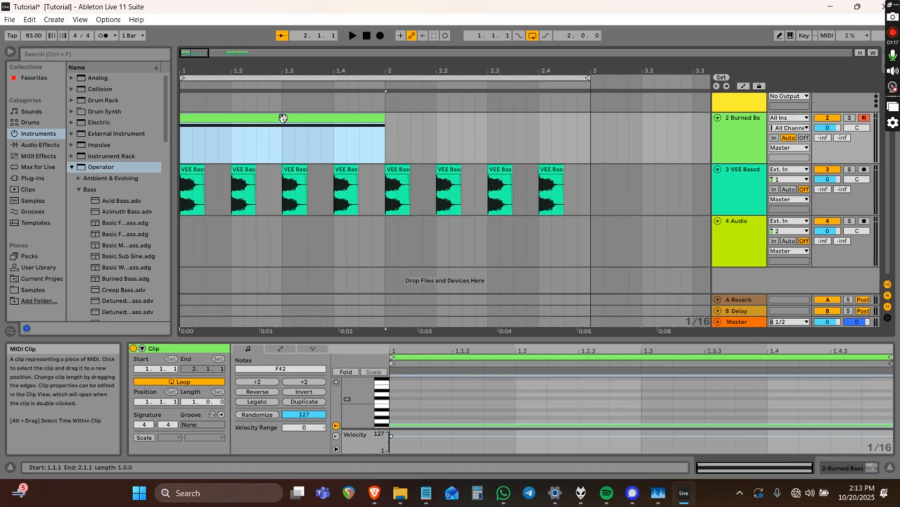
Duplicate the bass clip into bar 2; undo a misplaced duplicate of the eight kick clips.
key(ctrl+d)
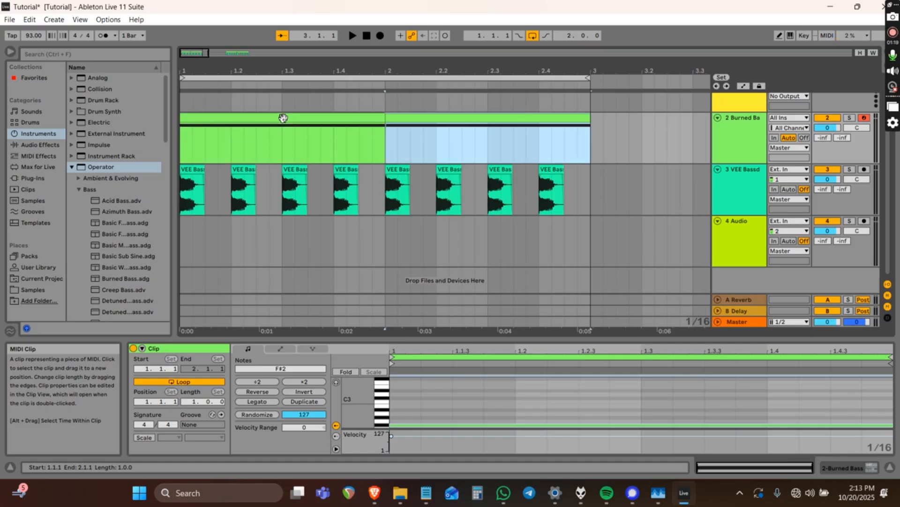
click(188, 146)
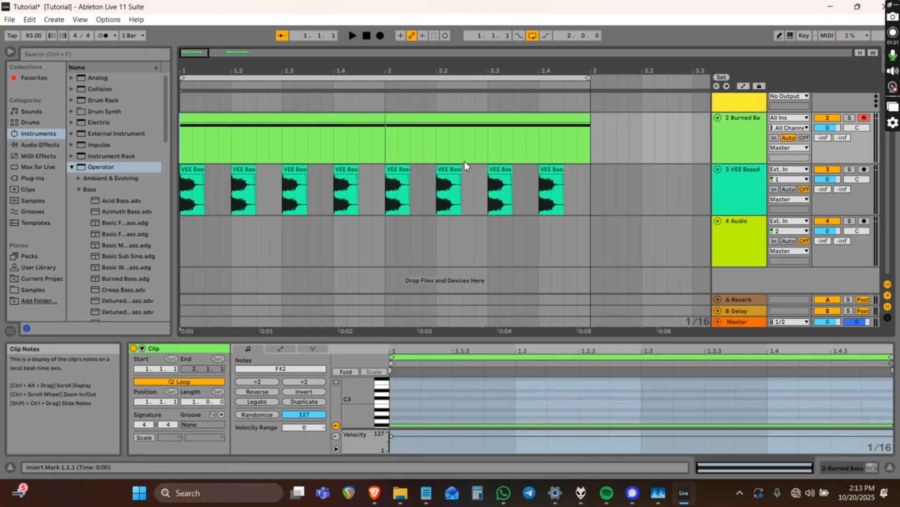
click(558, 170)
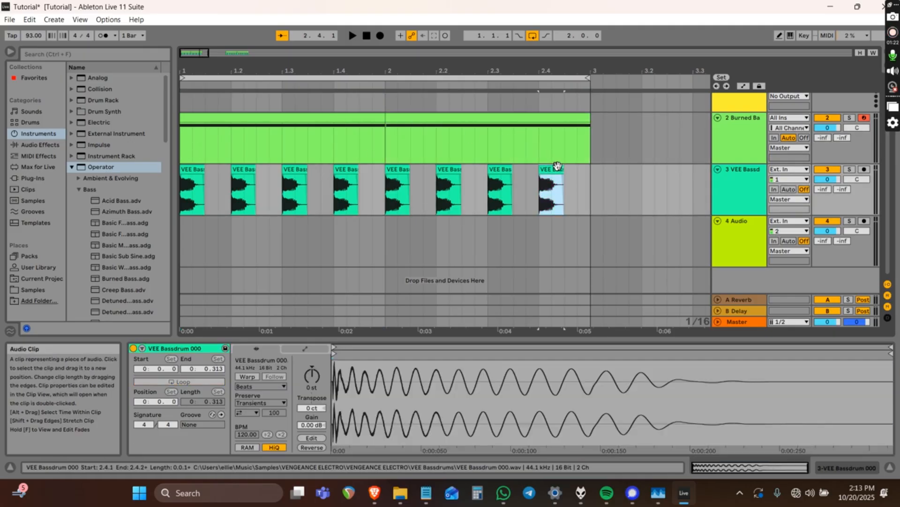
shift+click(201, 167)
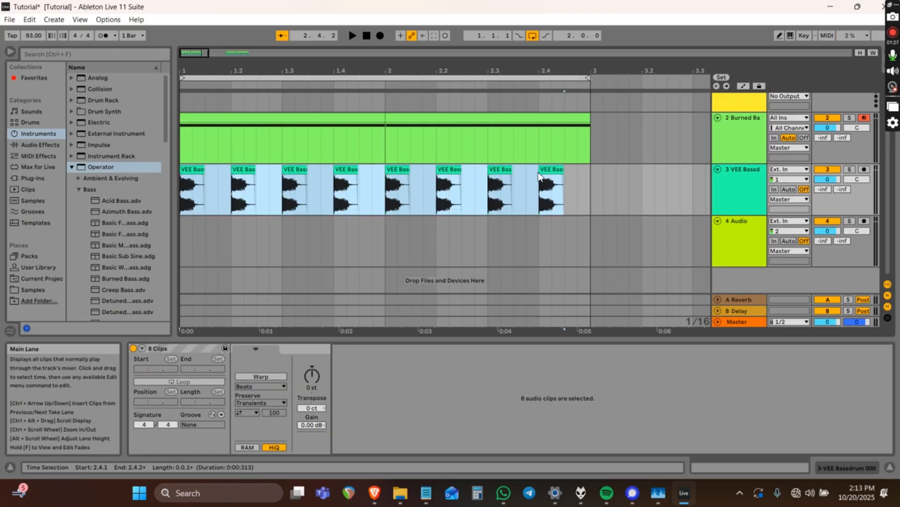
key(ctrl+d)
scroll(582, 194, left, 3)
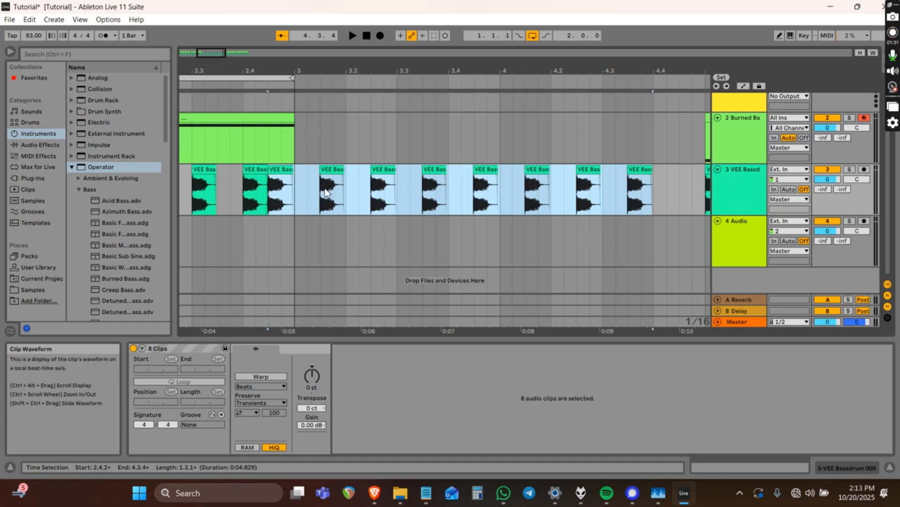
key(ctrl+z)
scroll(313, 187, left, 6)
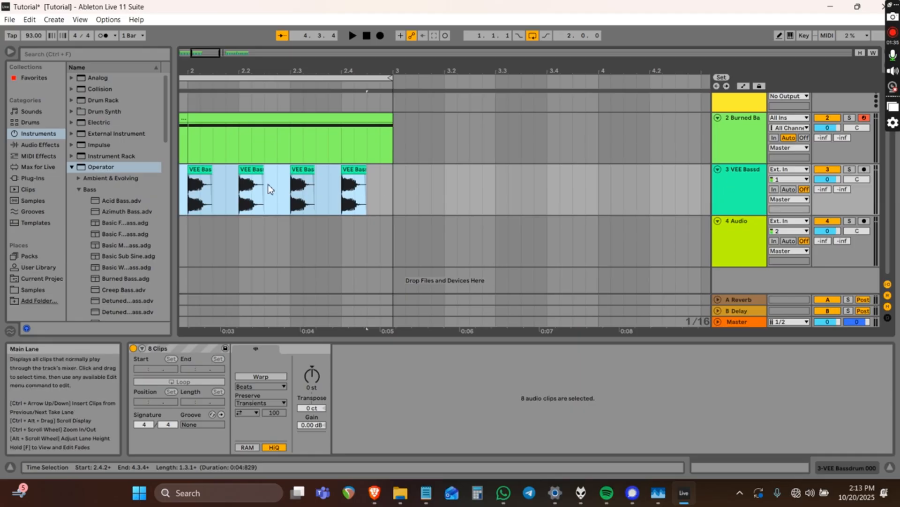
Duplicate the kick clips with the time selection extended to bar 3, filling bars 3–5.
shift+click(392, 186)
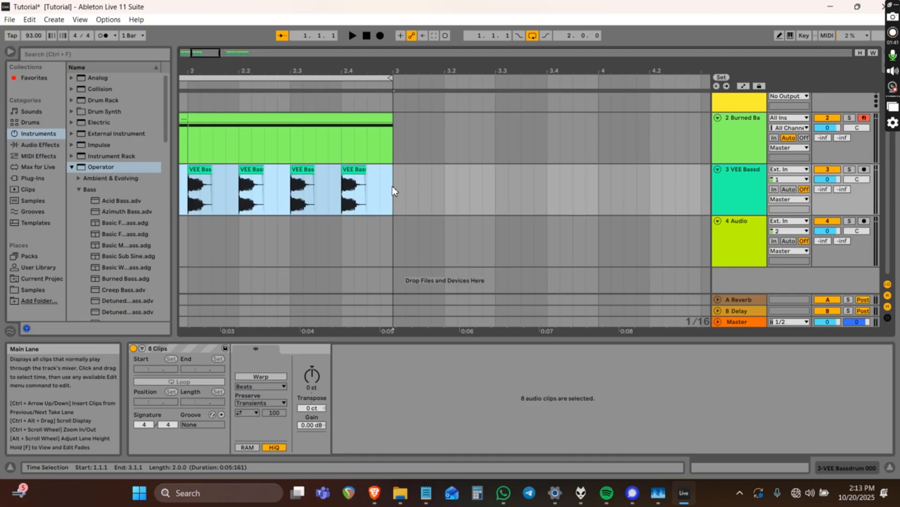
scroll(374, 189, left, 5)
scroll(373, 190, left, 7)
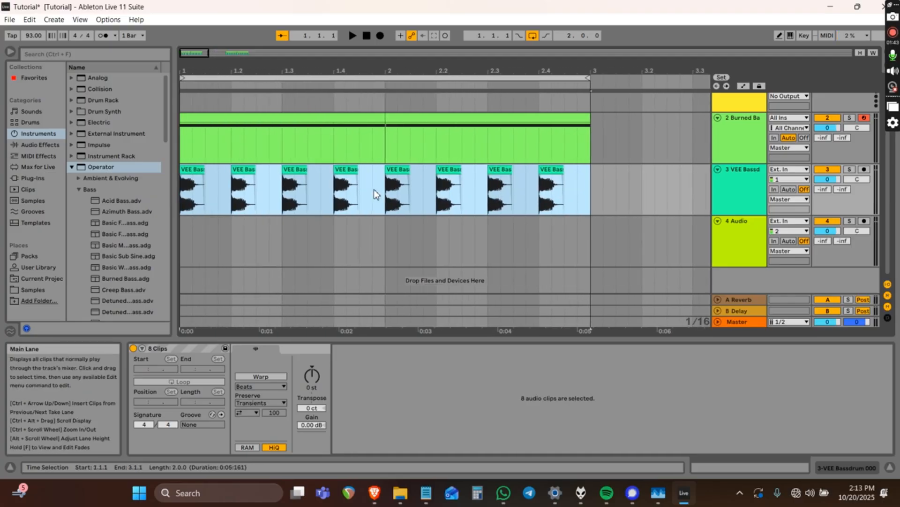
key(ctrl+d)
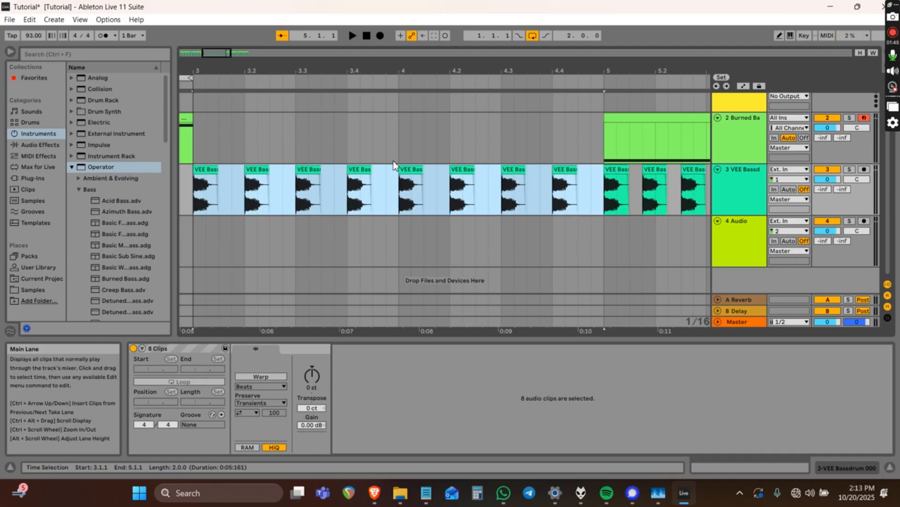
mouse_move(425, 185)
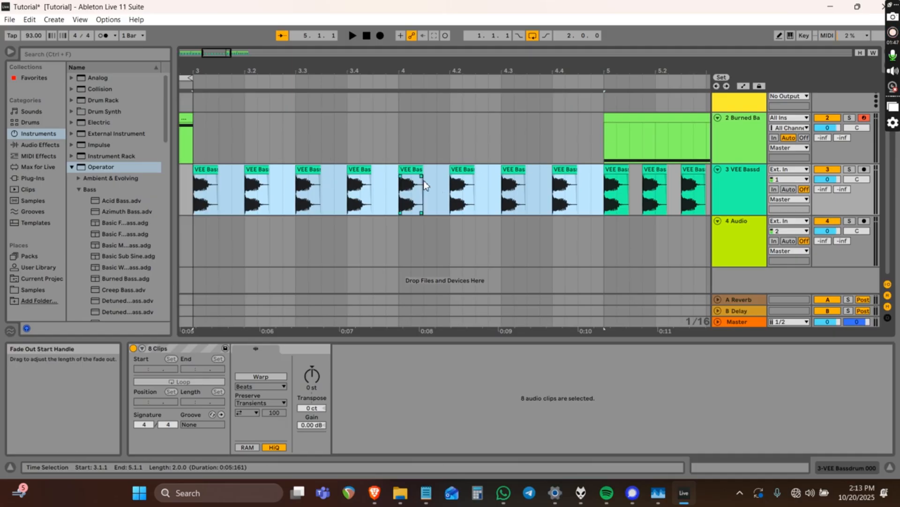
scroll(424, 185, left, 10)
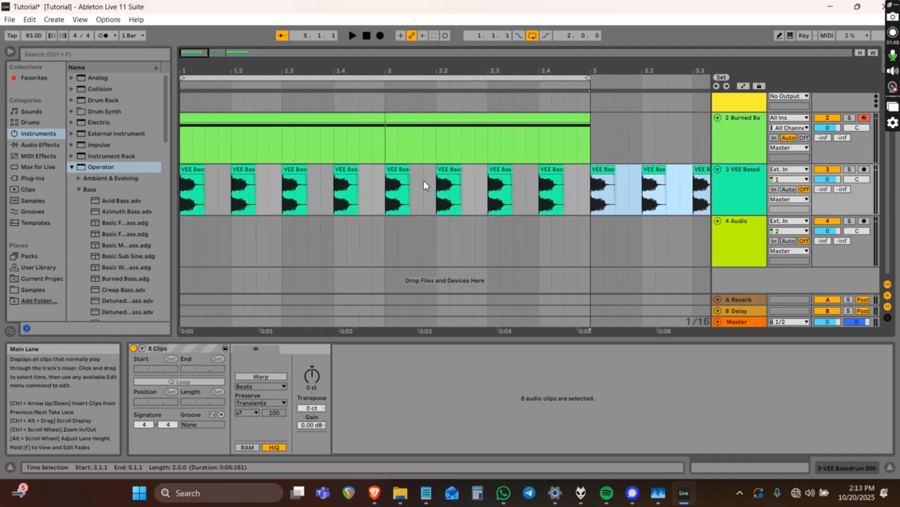
Reselect the Burned Bass clip and track to show its device chain.
click(183, 147)
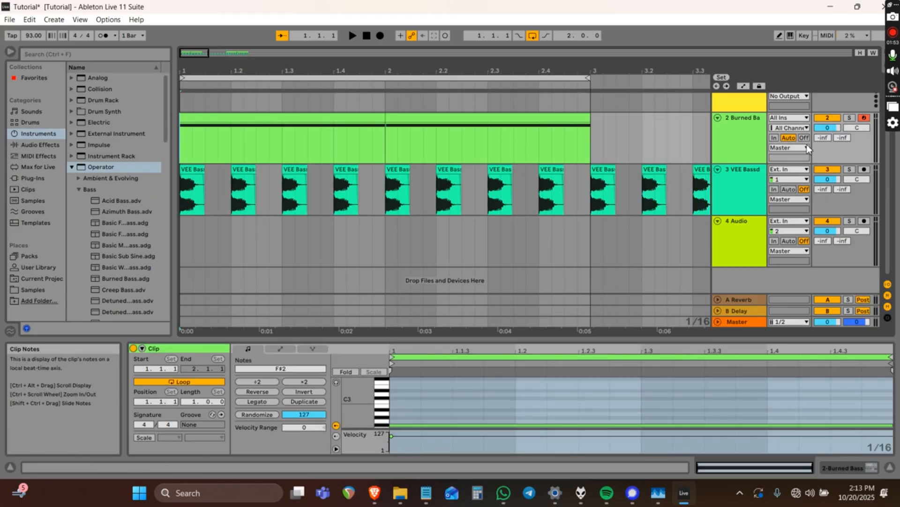
click(741, 120)
click(741, 120)
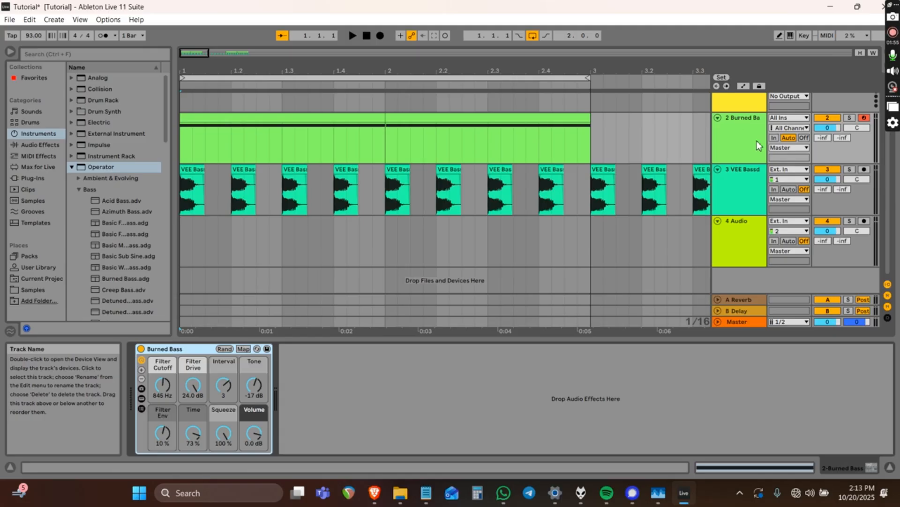
click(733, 117)
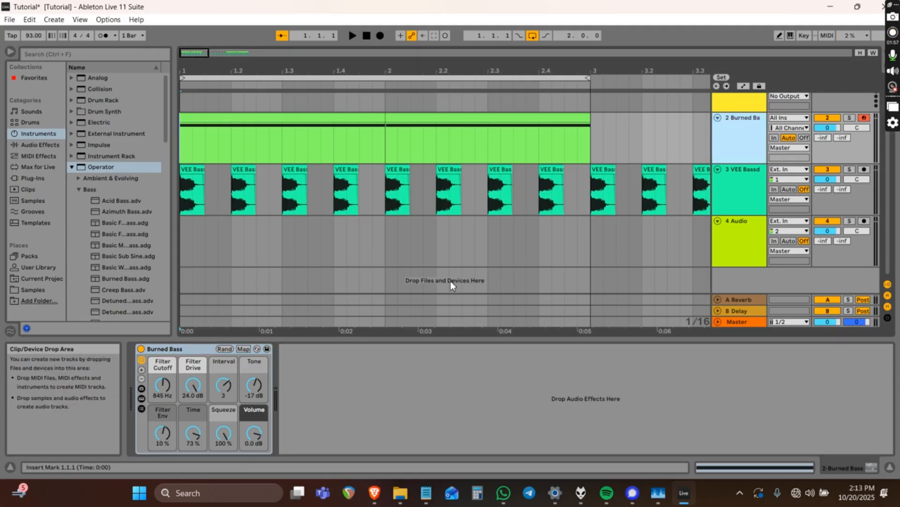
Drag Glue Compressor from Audio Effects > Dynamics onto the Burned Bass track.
click(330, 388)
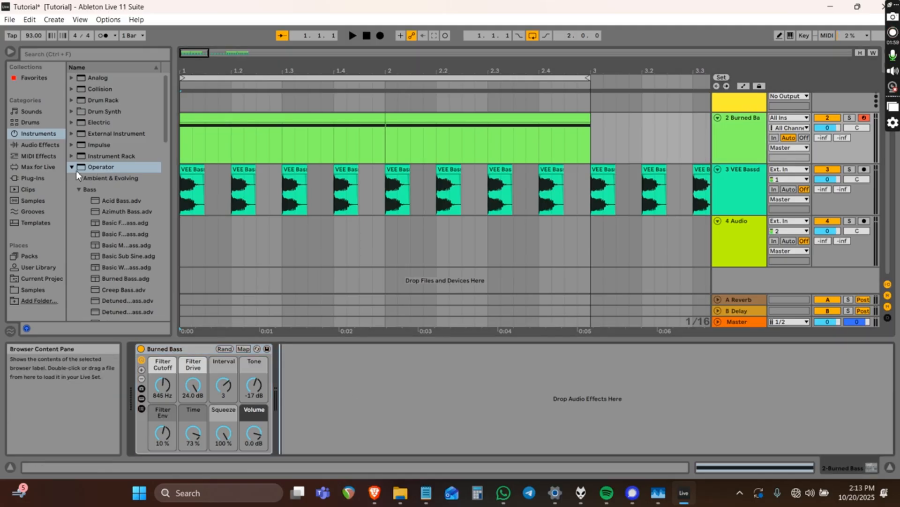
click(27, 144)
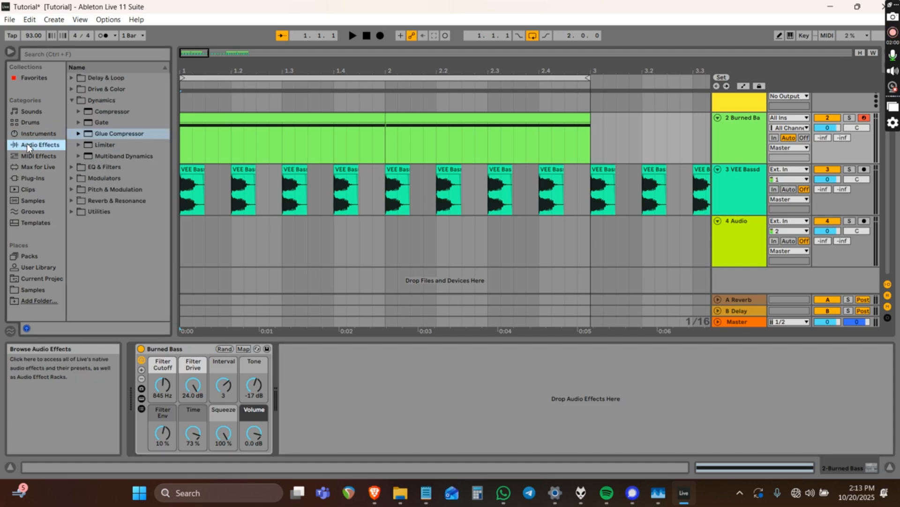
click(96, 98)
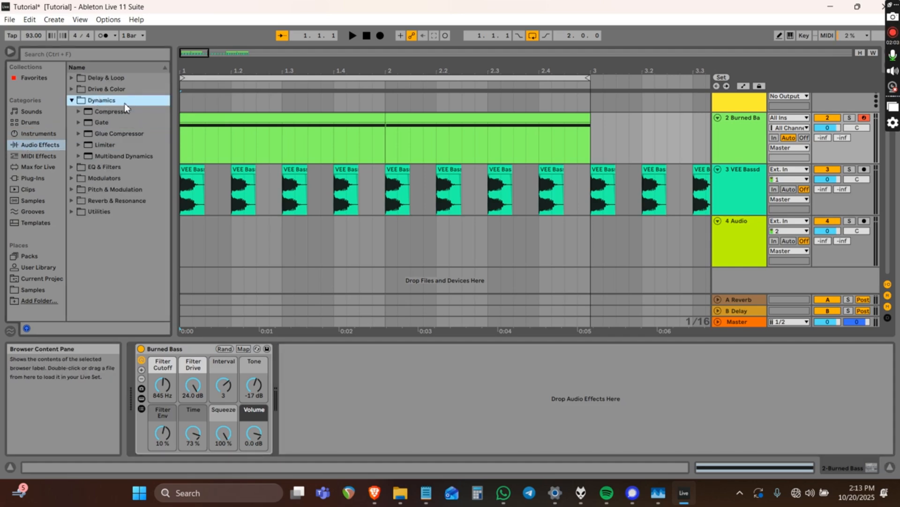
click(115, 133)
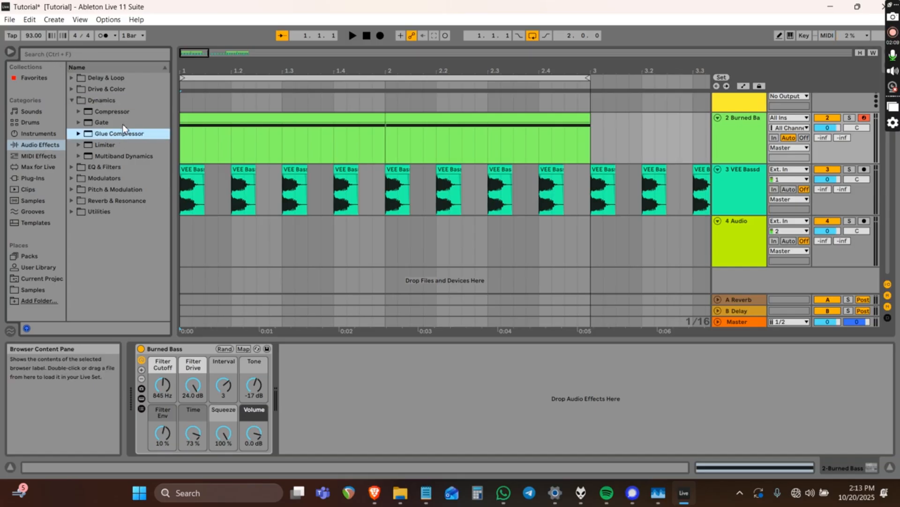
mouse_move(117, 134)
mouse_down()
mouse_move(572, 148)
mouse_move(735, 133)
mouse_up()
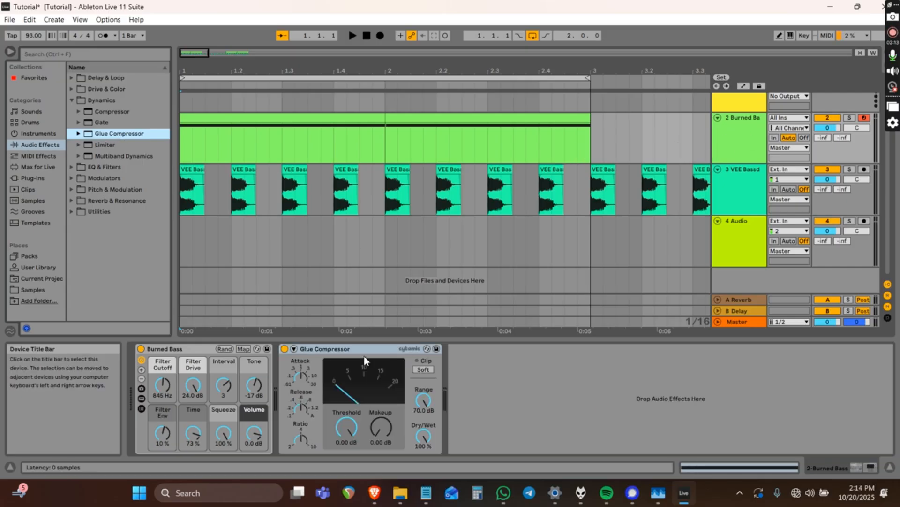
click(348, 349)
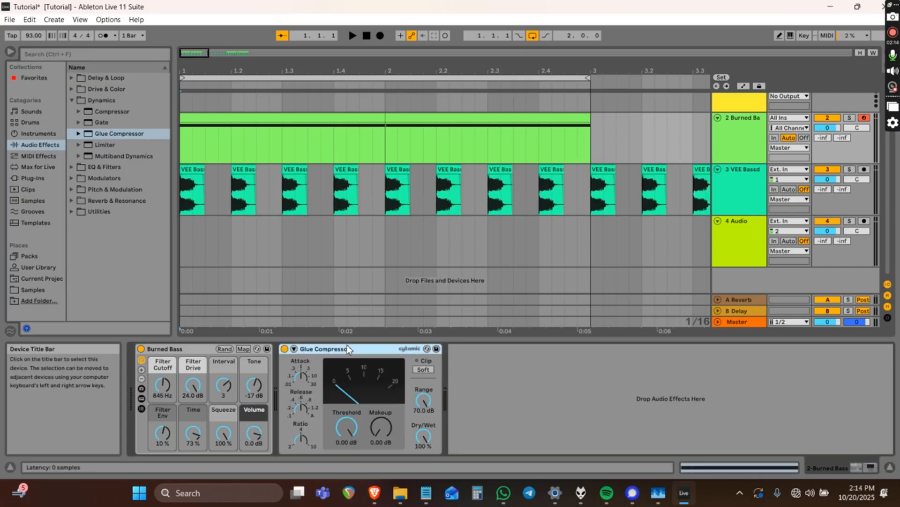
Enable the Glue Compressor's sidechain with audio coming from 3-VEE Bassdrum 000.
click(294, 348)
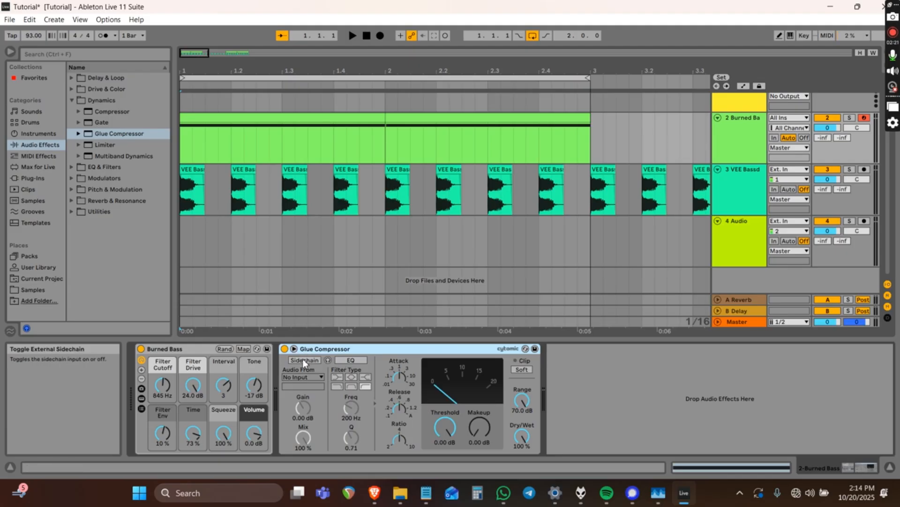
click(302, 360)
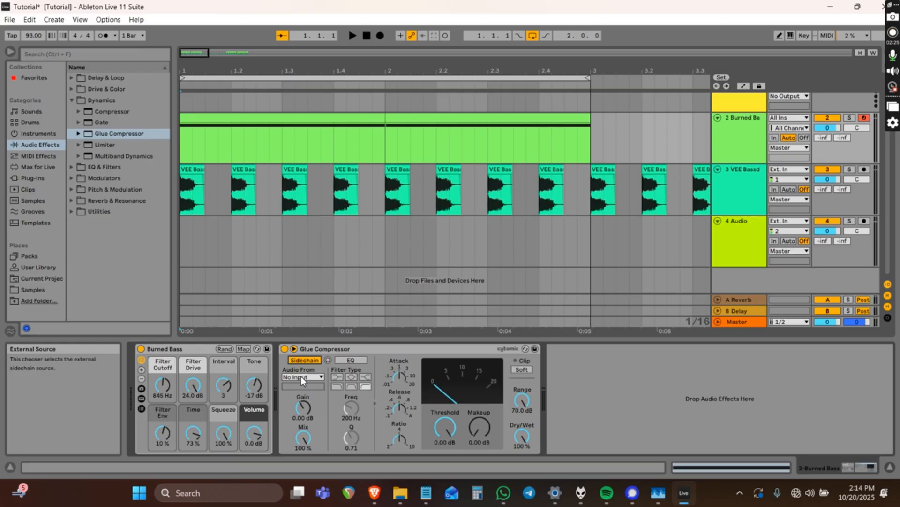
click(373, 350)
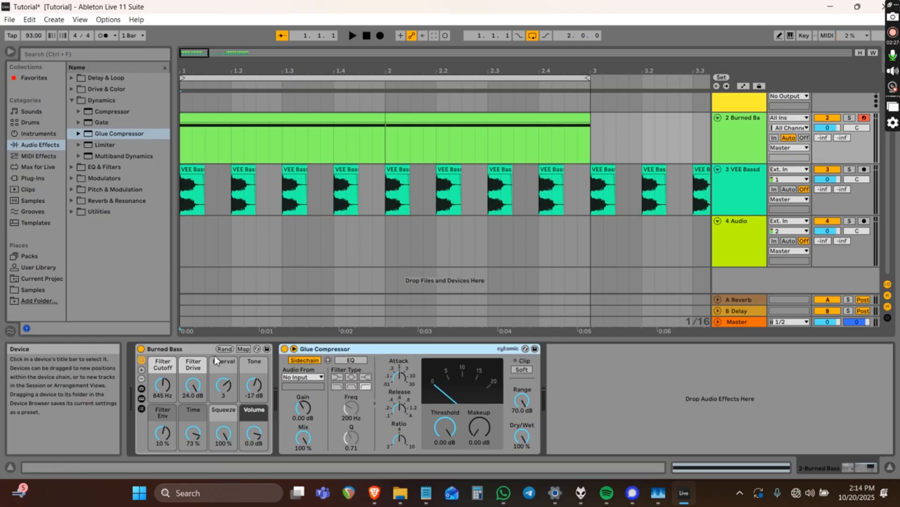
click(186, 348)
click(334, 348)
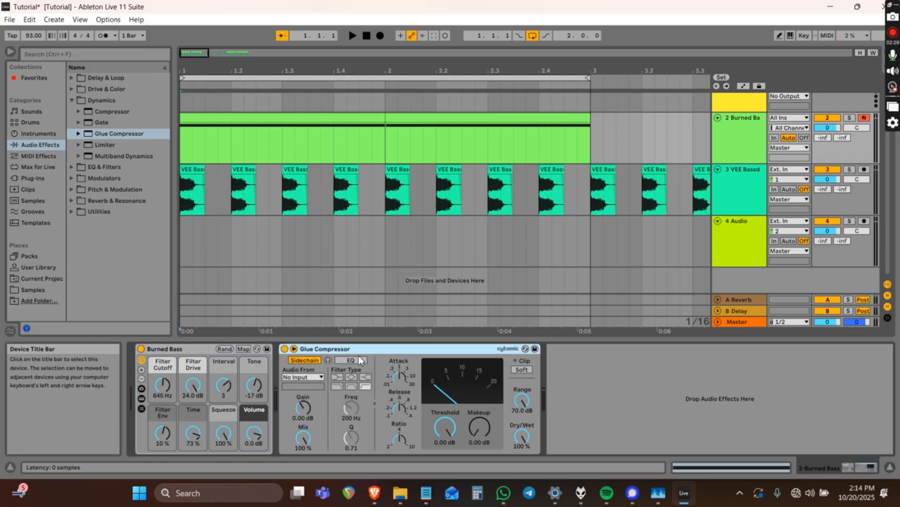
click(306, 375)
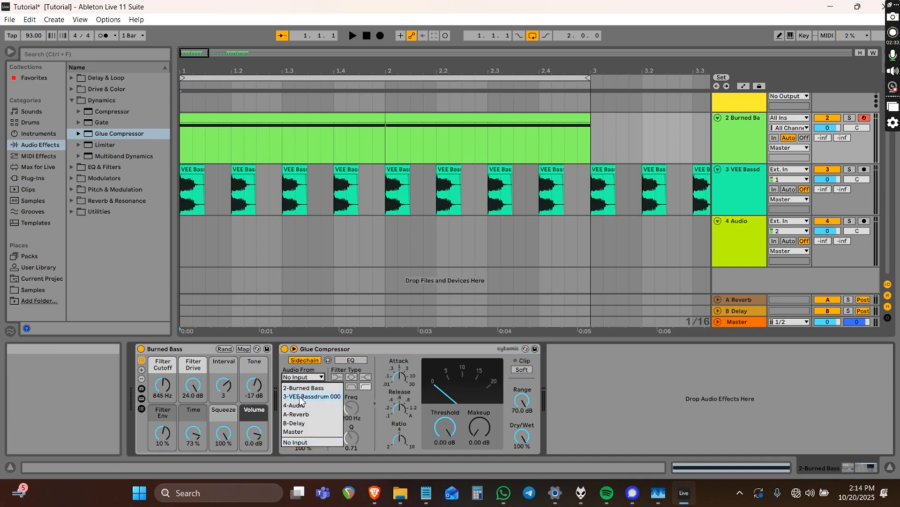
click(316, 396)
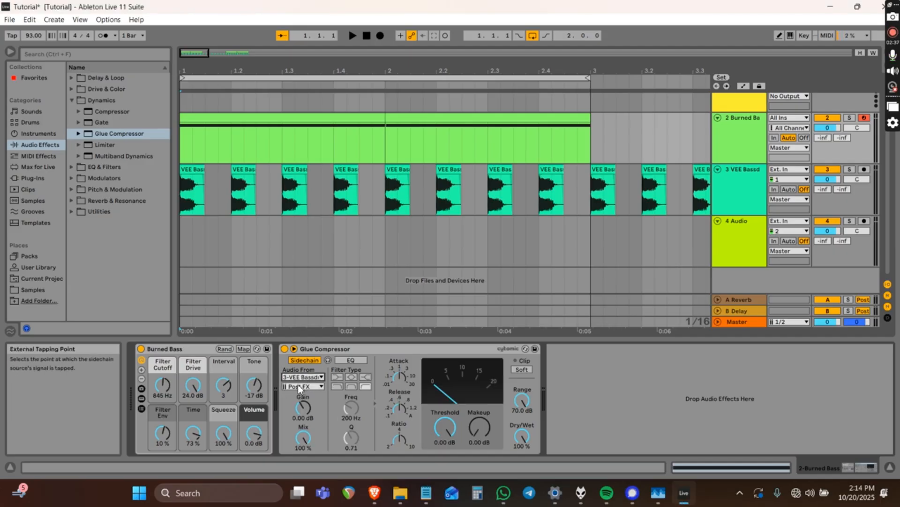
click(299, 388)
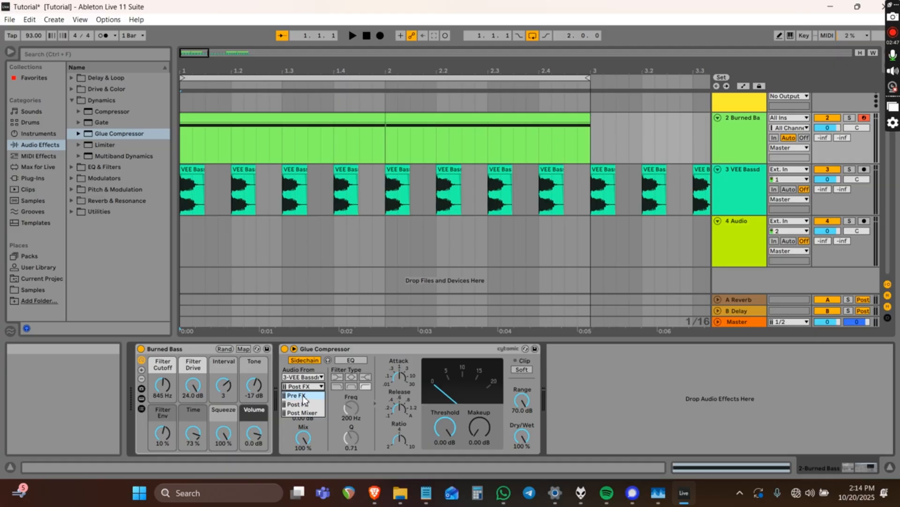
Tap the kick sidechain Pre FX, drop the threshold to -26.3 dB, then bypass the compressor.
click(303, 399)
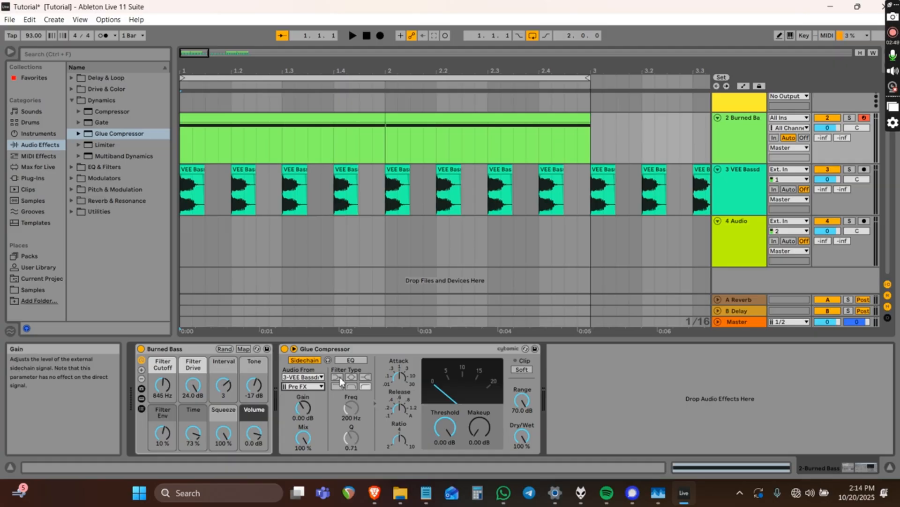
click(390, 352)
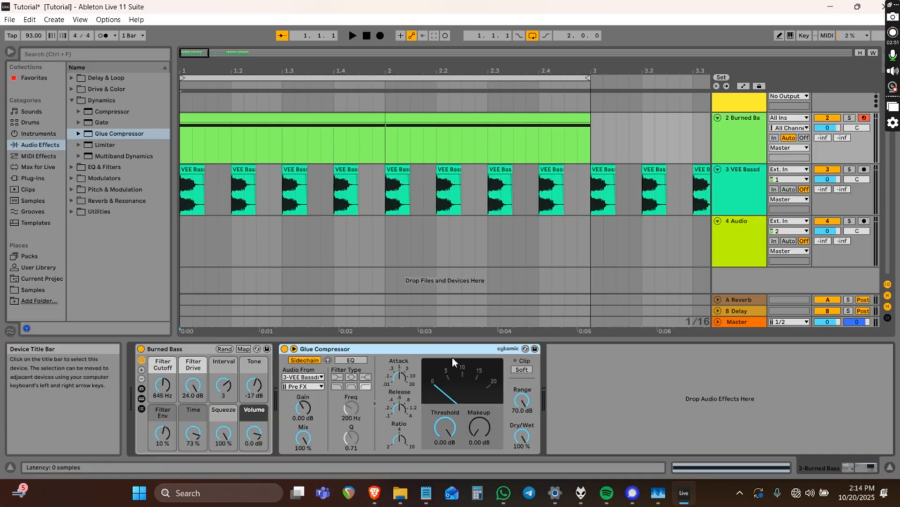
click(401, 376)
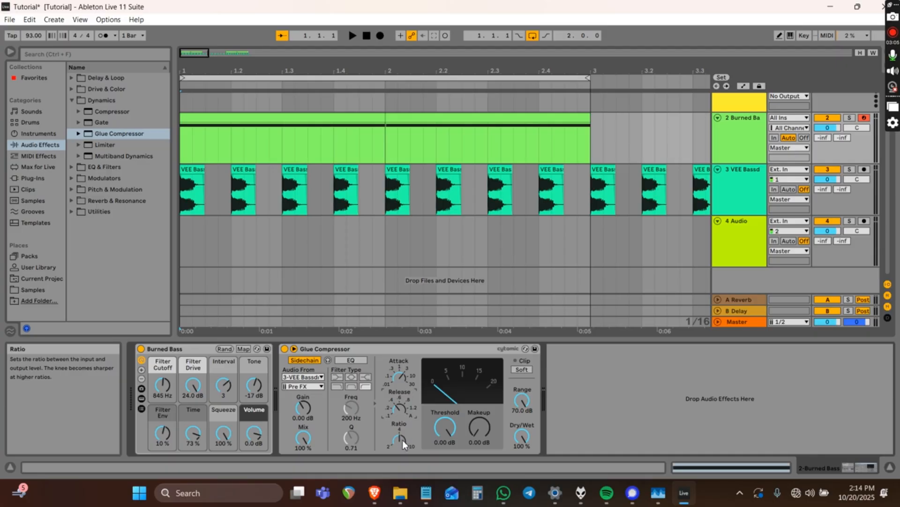
drag(443, 427, 443, 462)
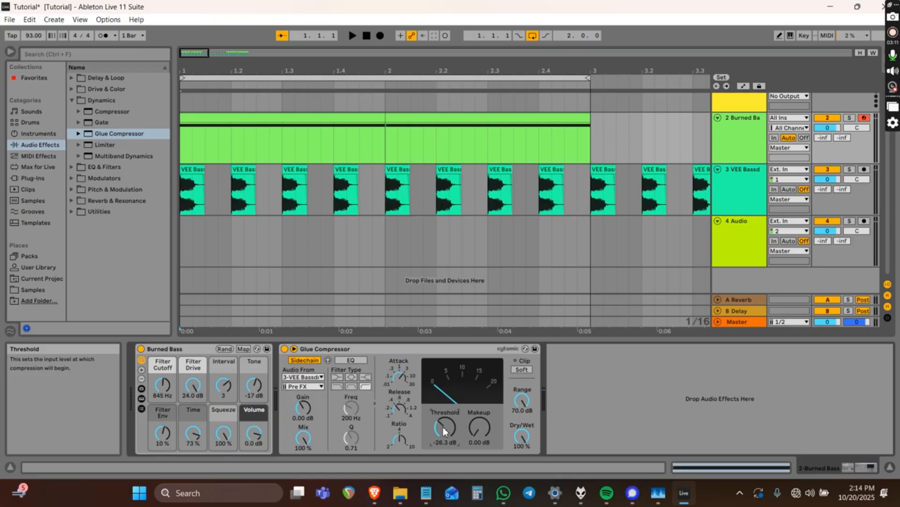
click(284, 349)
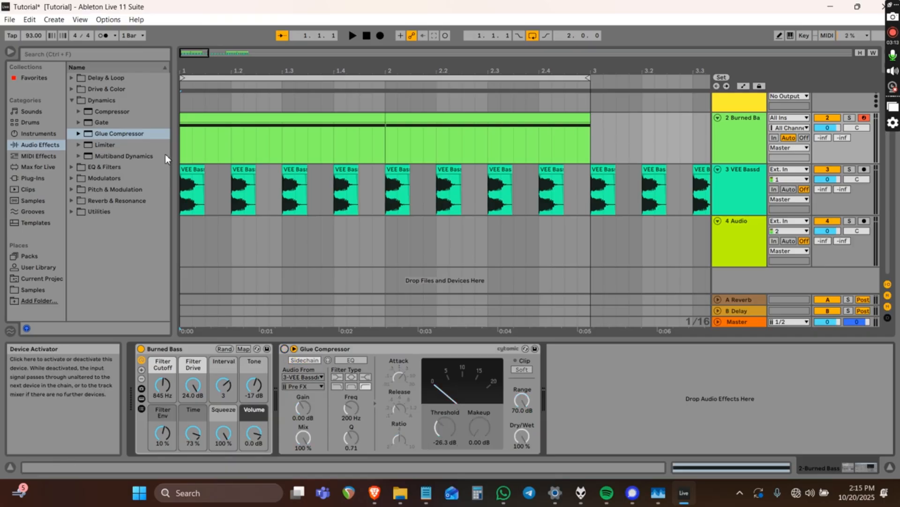
click(184, 151)
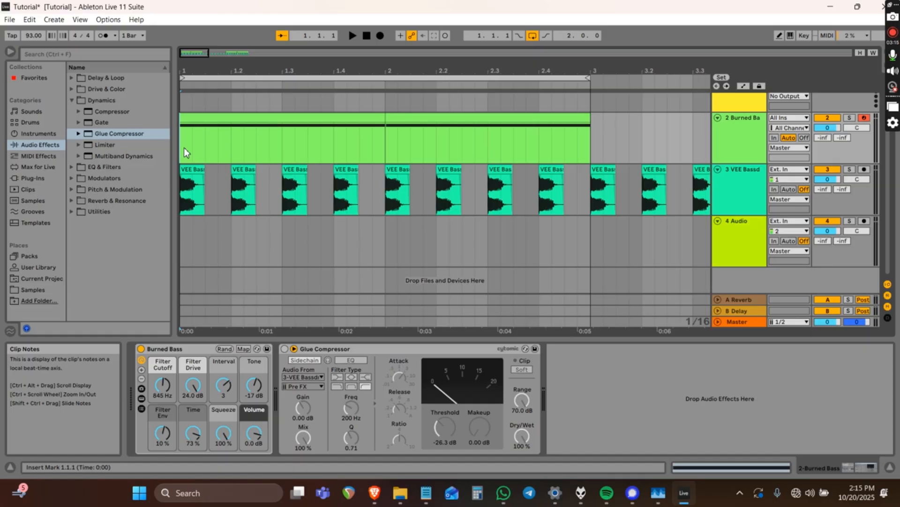
key(space)
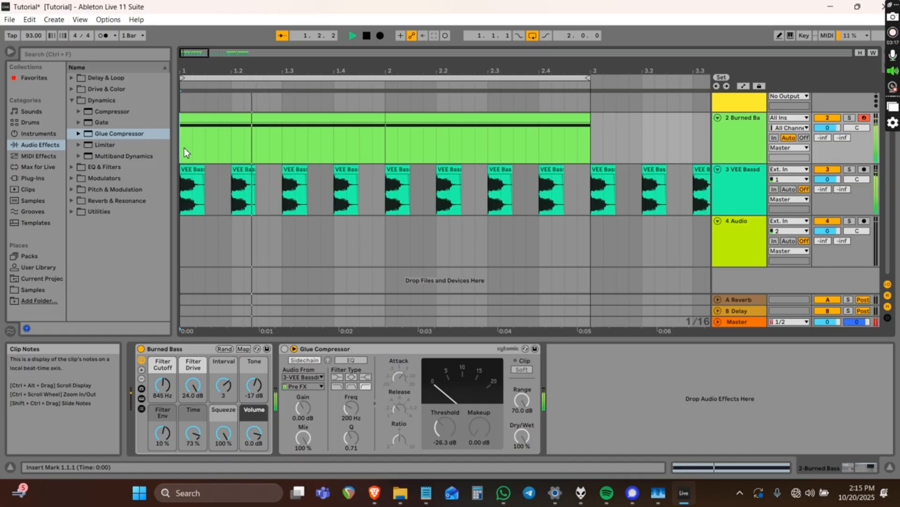
key(XF86AudioMute)
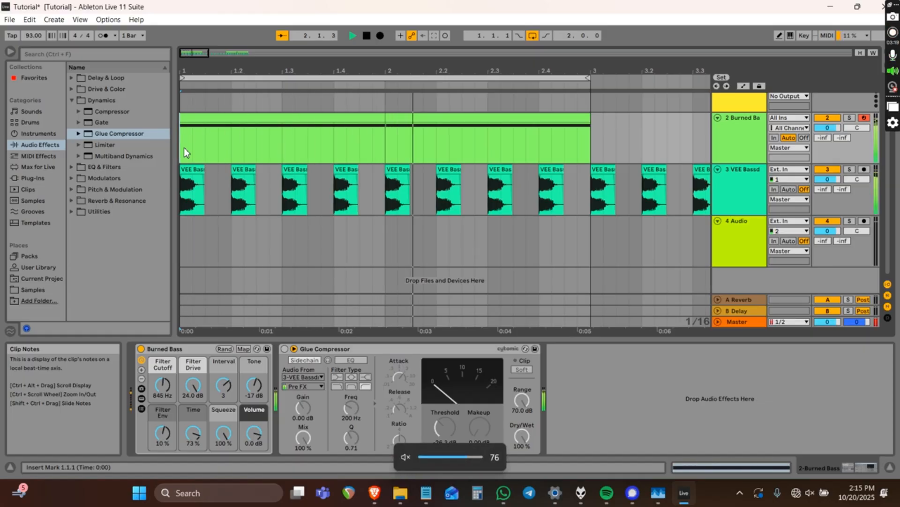
key(XF86AudioMute)
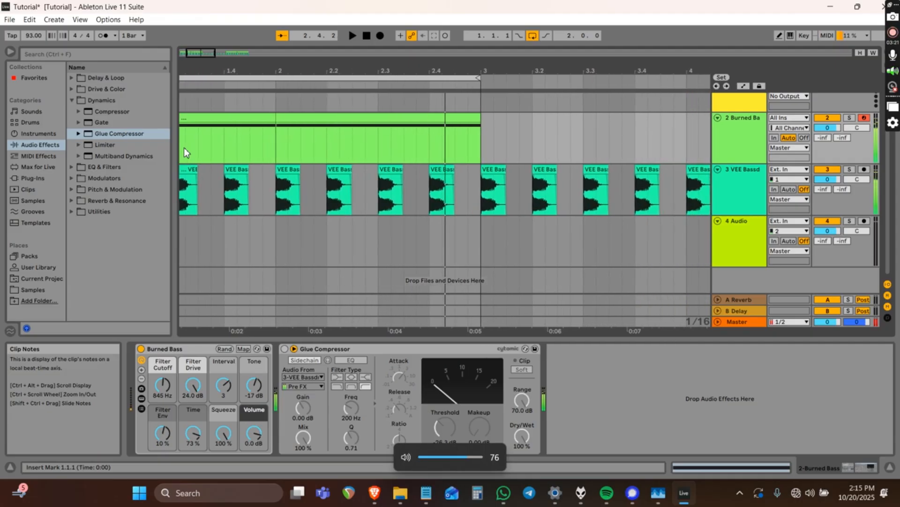
key(space)
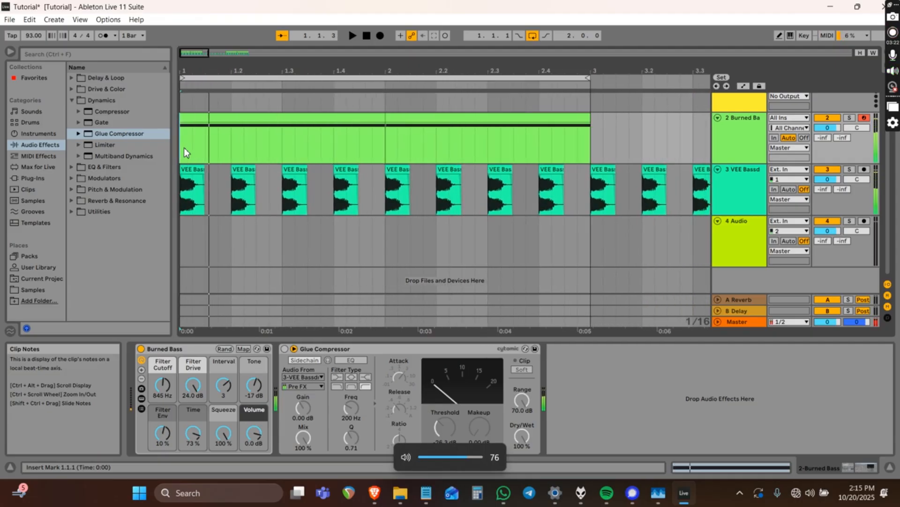
Re-enable the Glue Compressor, keep the Pre FX tap, and raise the threshold to -25.7 dB.
click(284, 349)
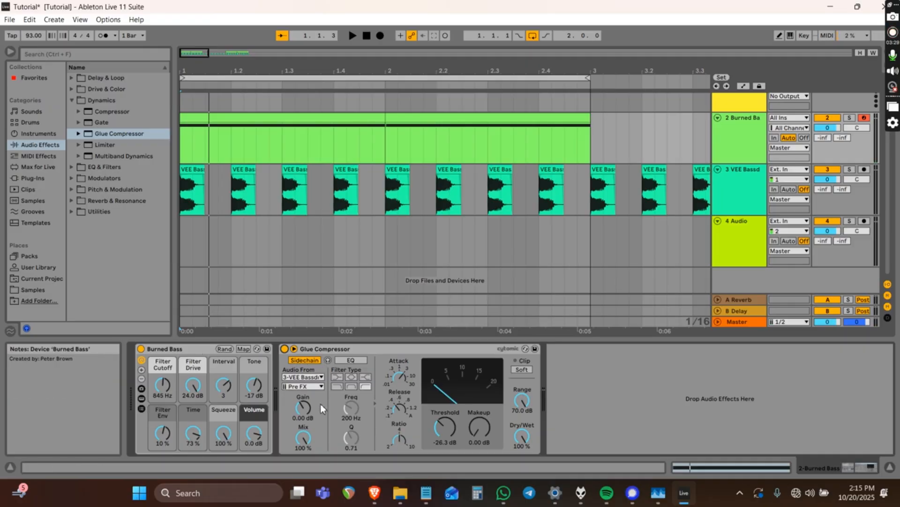
click(303, 387)
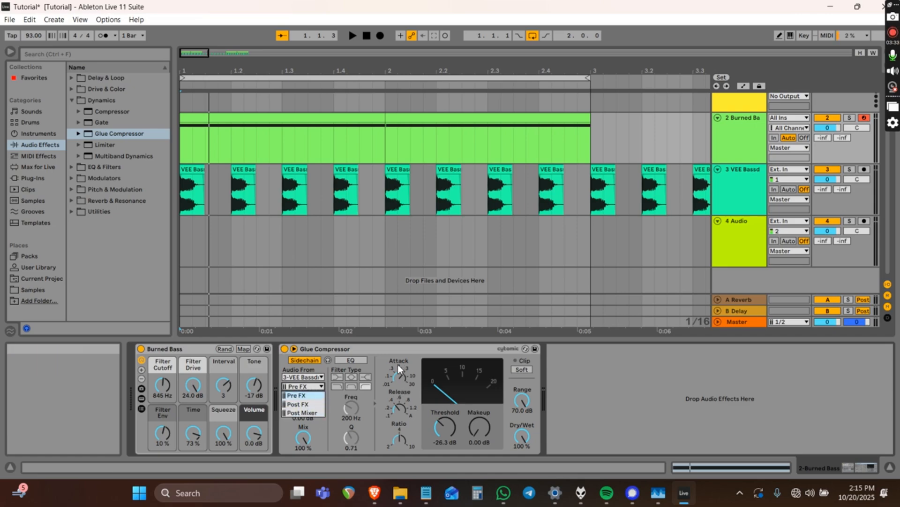
click(391, 352)
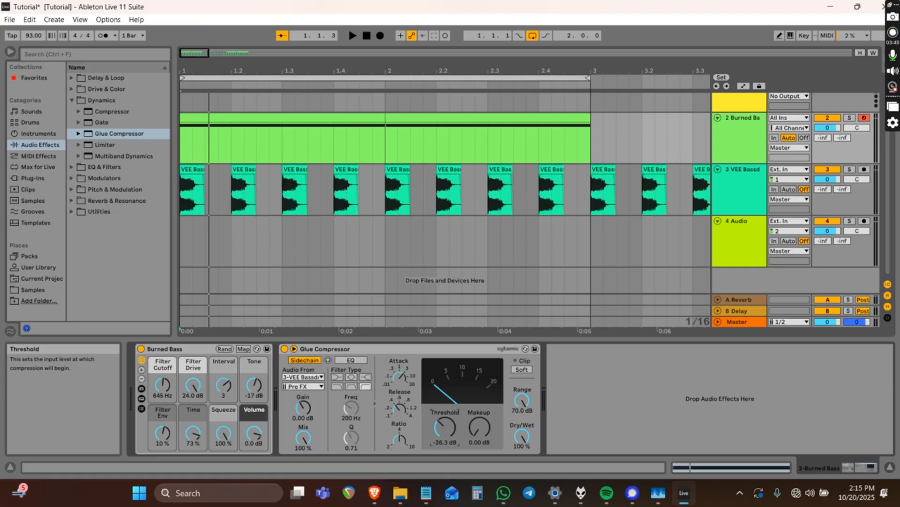
scroll(440, 425, up, 3)
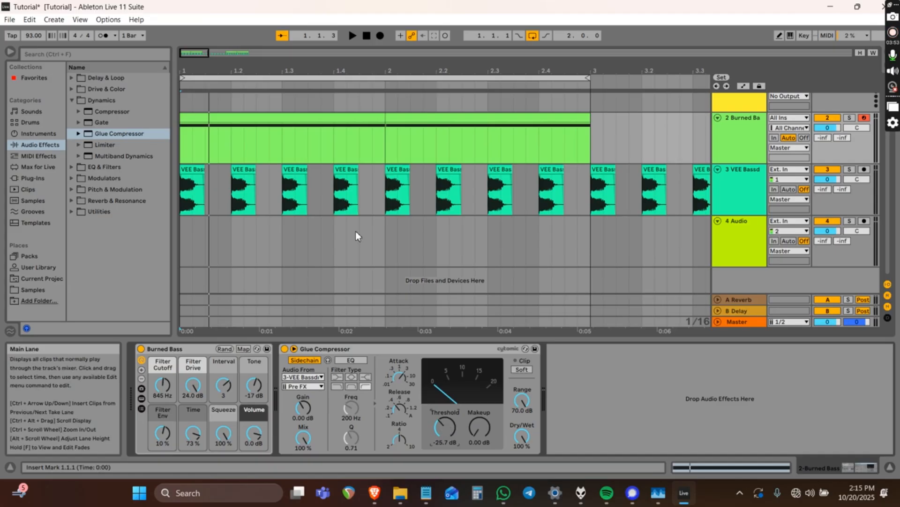
Lower the Glue Compressor threshold to -32.7 dB, auditioning the bass and kick playback.
click(183, 193)
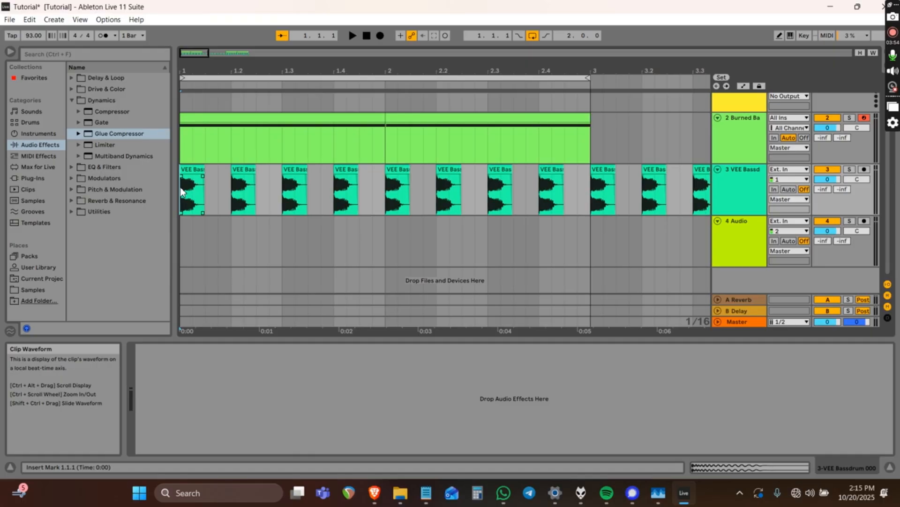
click(184, 146)
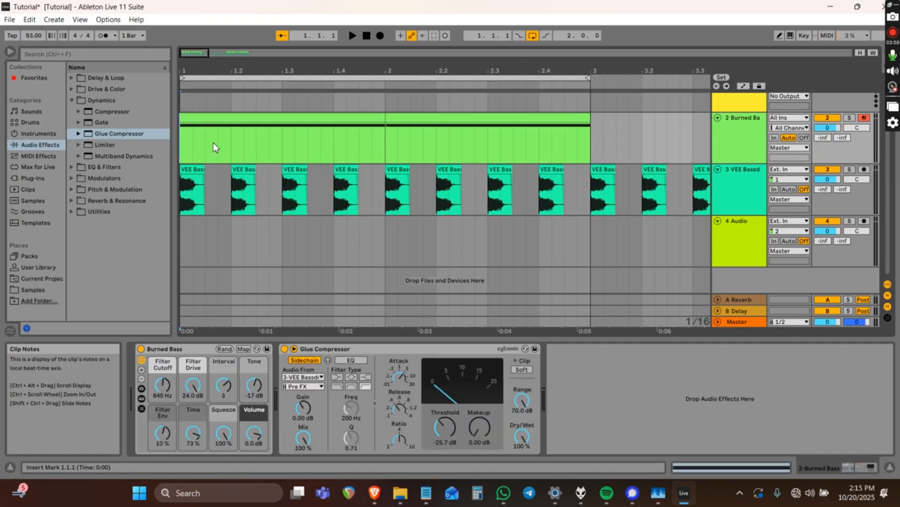
key(space)
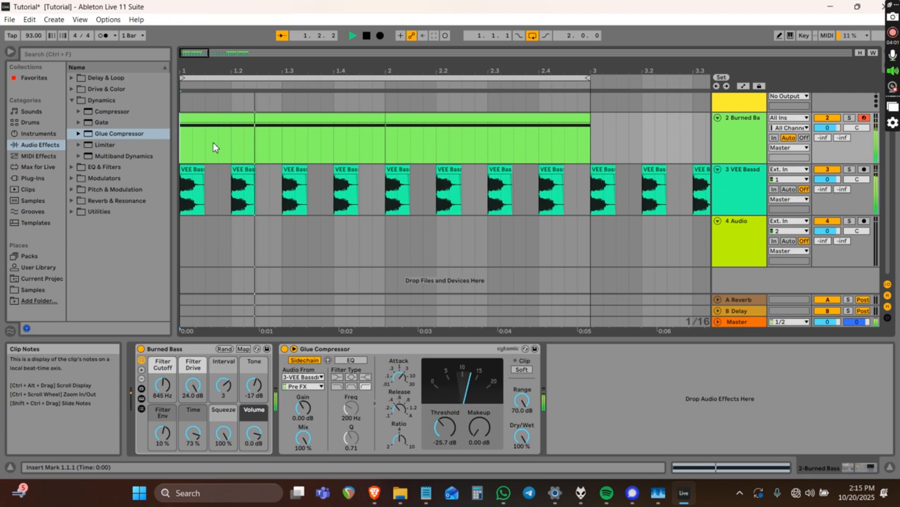
key(space)
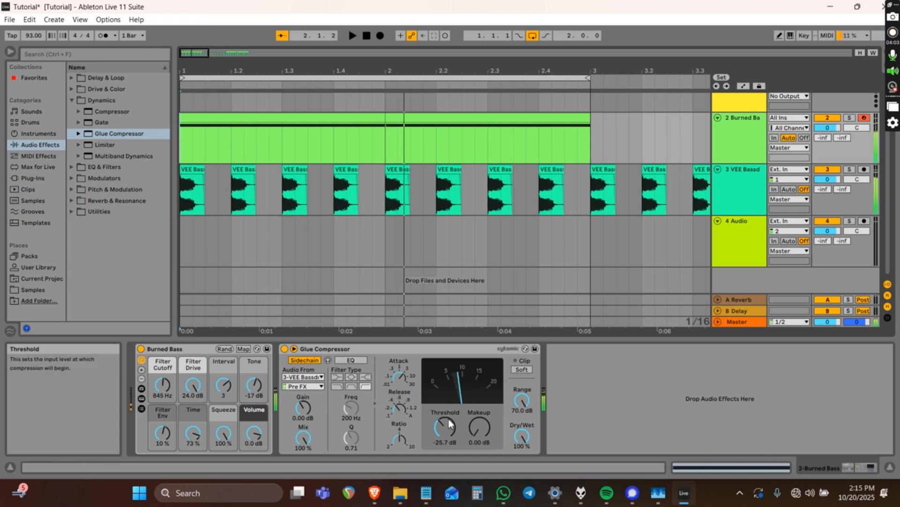
drag(448, 429, 449, 446)
key(space)
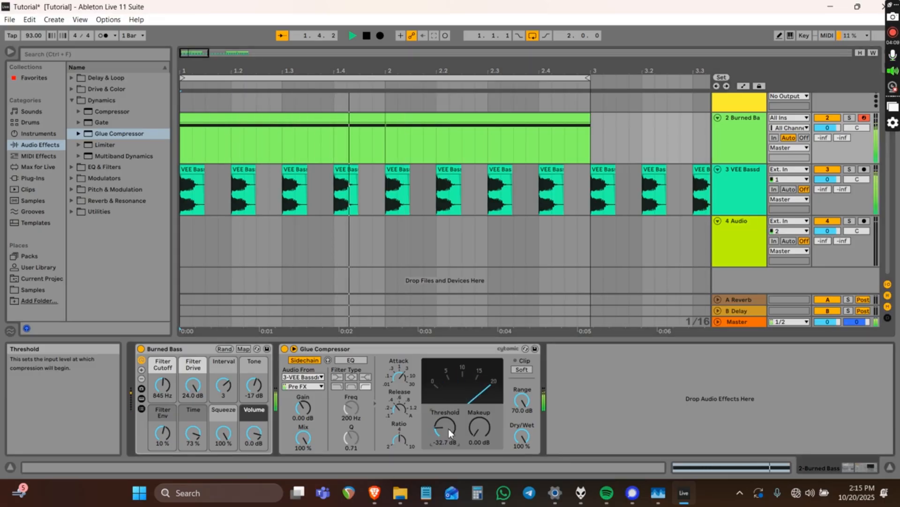
key(space)
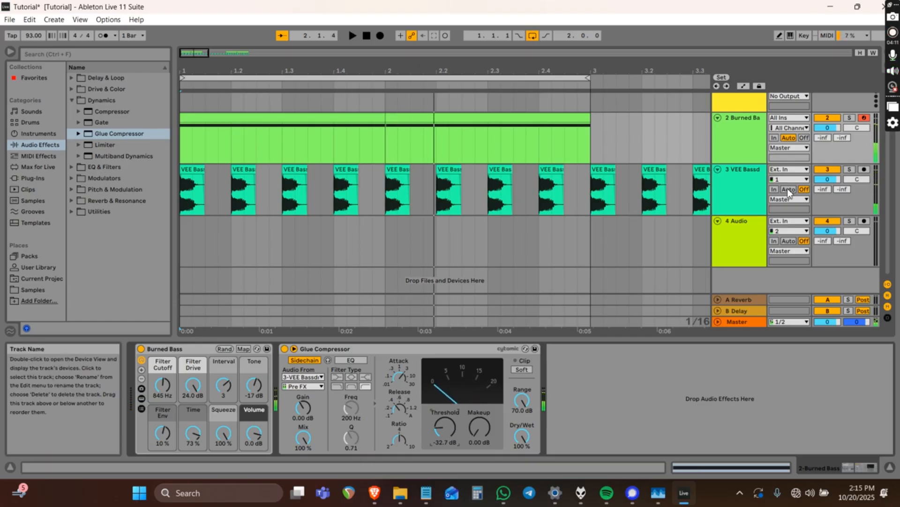
Mute the VEE Bassdrum track, audition the bass alone, and reset playback start to bar 1.
click(742, 176)
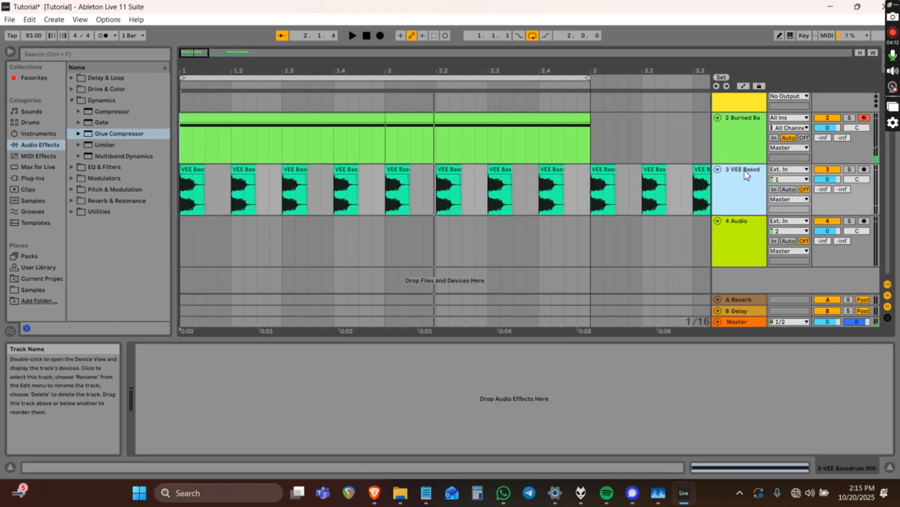
click(824, 168)
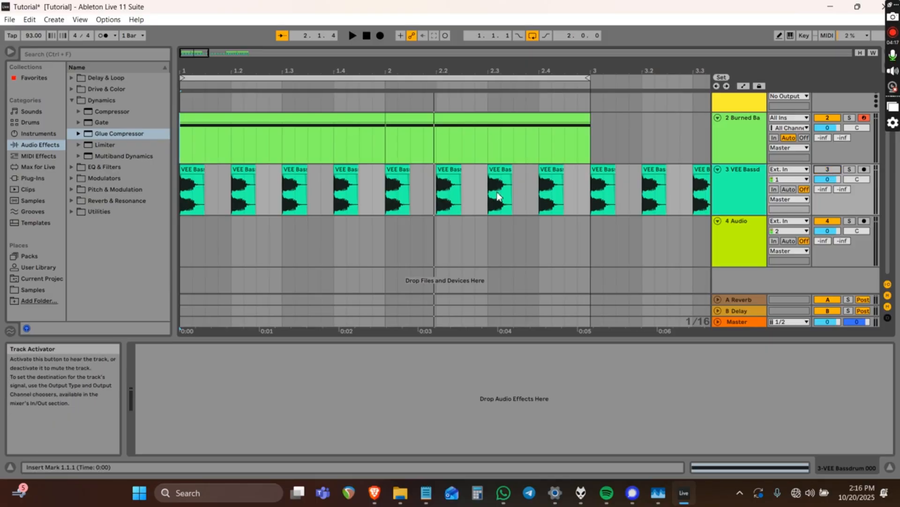
click(181, 138)
key(space)
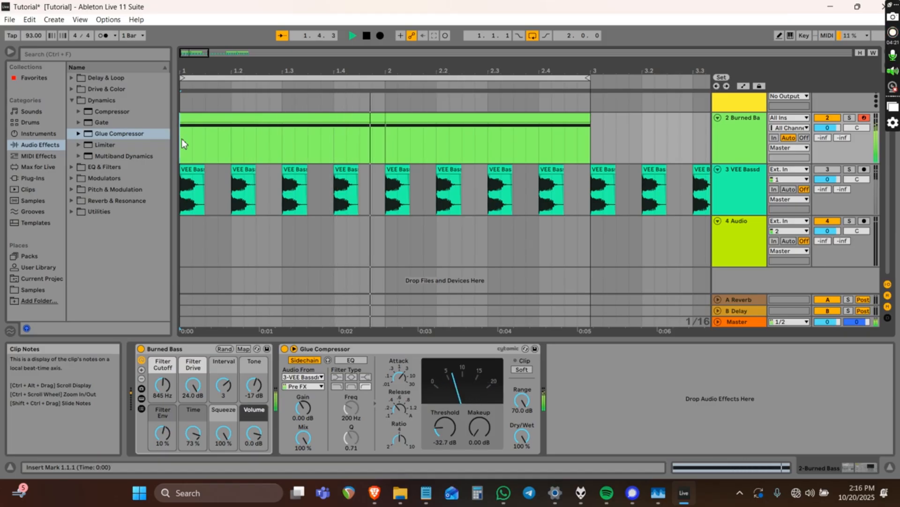
key(space)
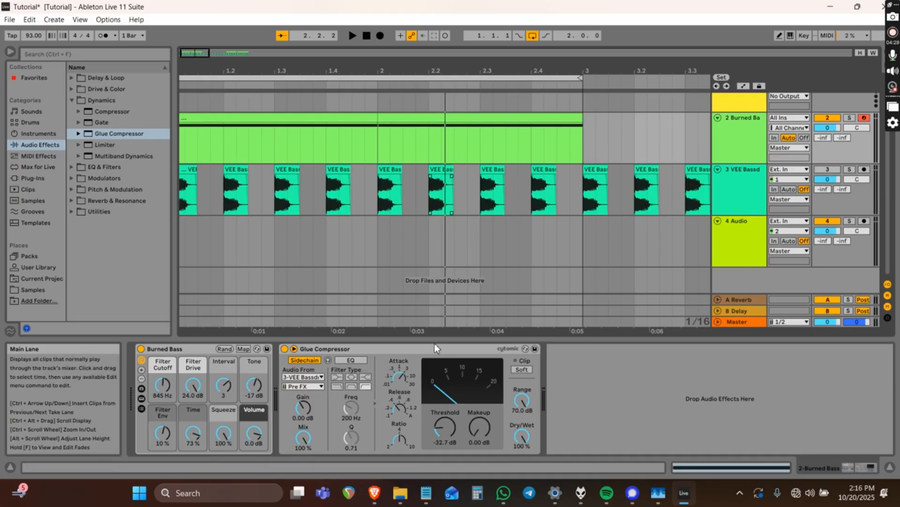
click(417, 347)
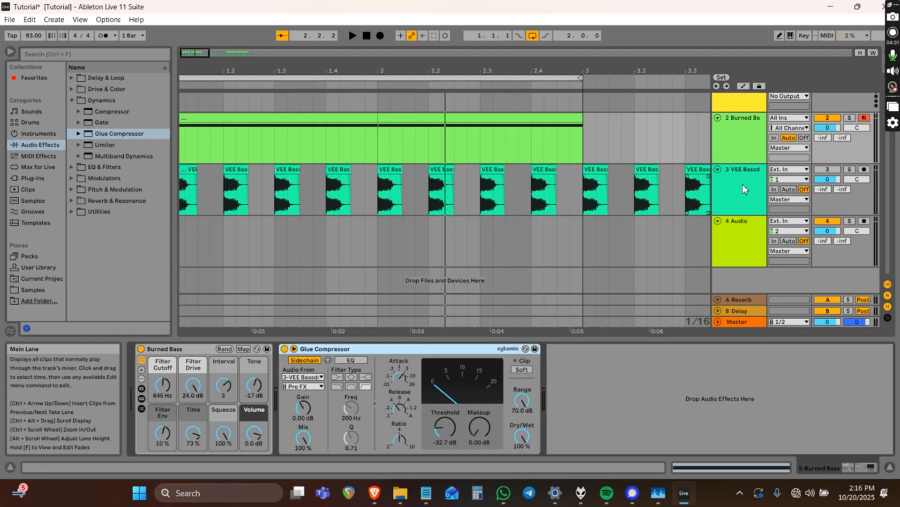
click(737, 170)
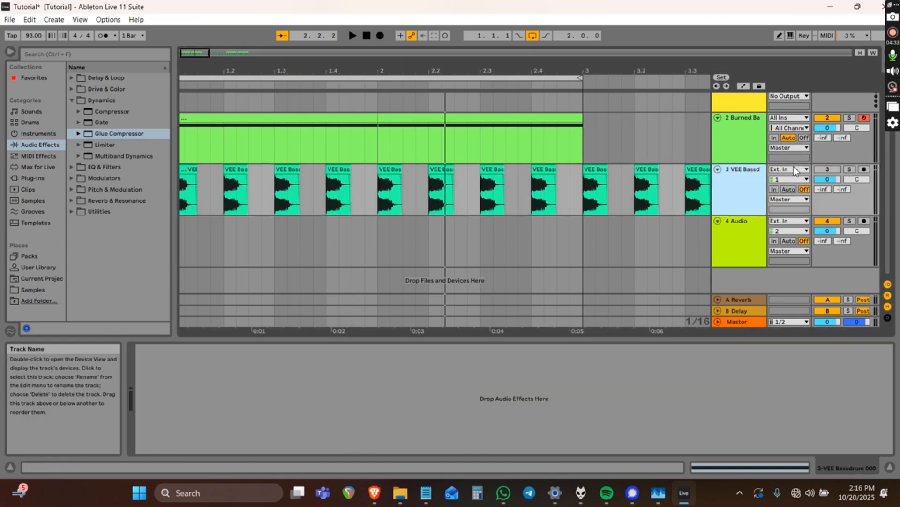
click(190, 143)
click(183, 141)
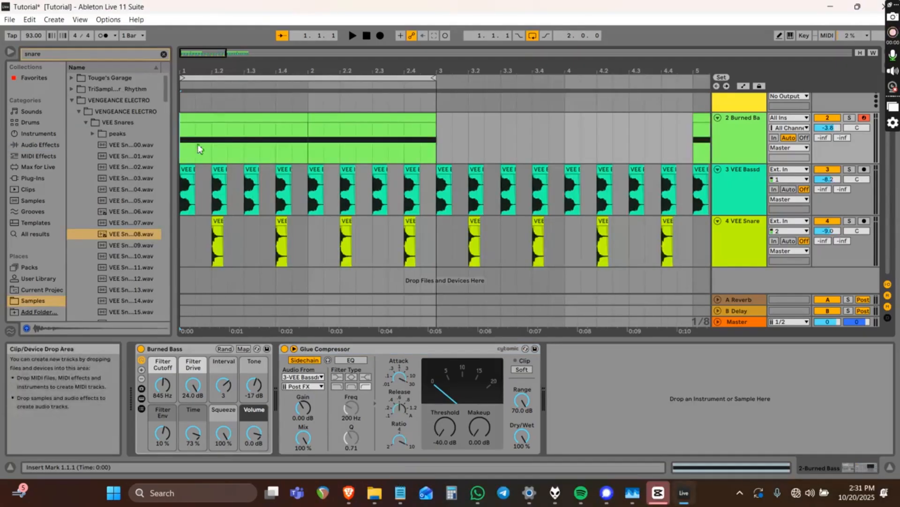
click(350, 348)
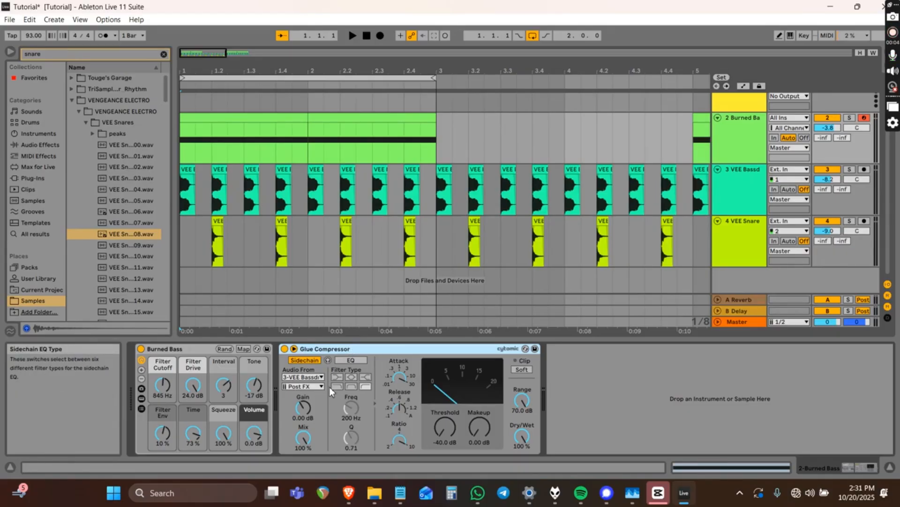
click(303, 386)
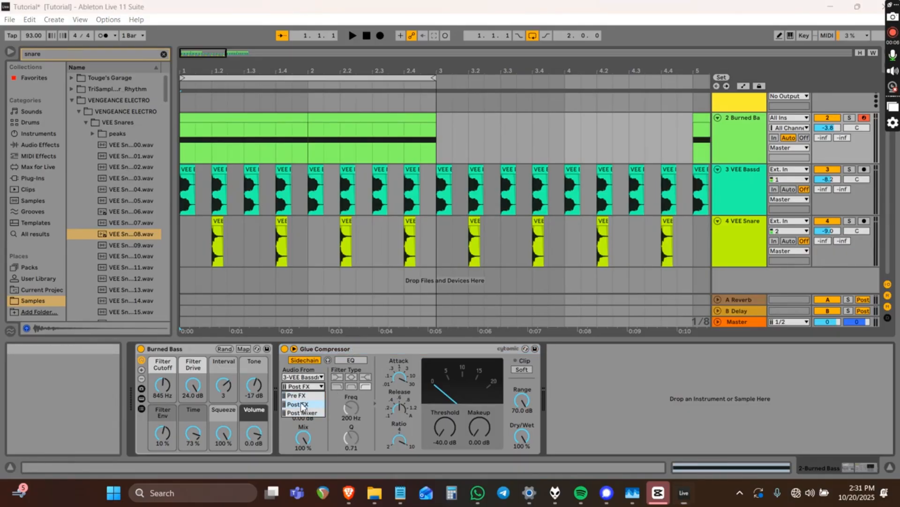
click(302, 403)
click(400, 351)
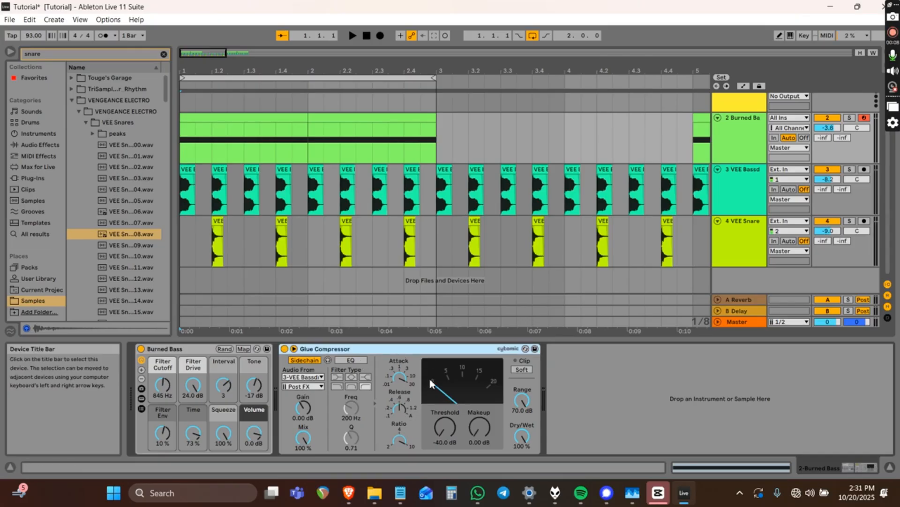
click(398, 377)
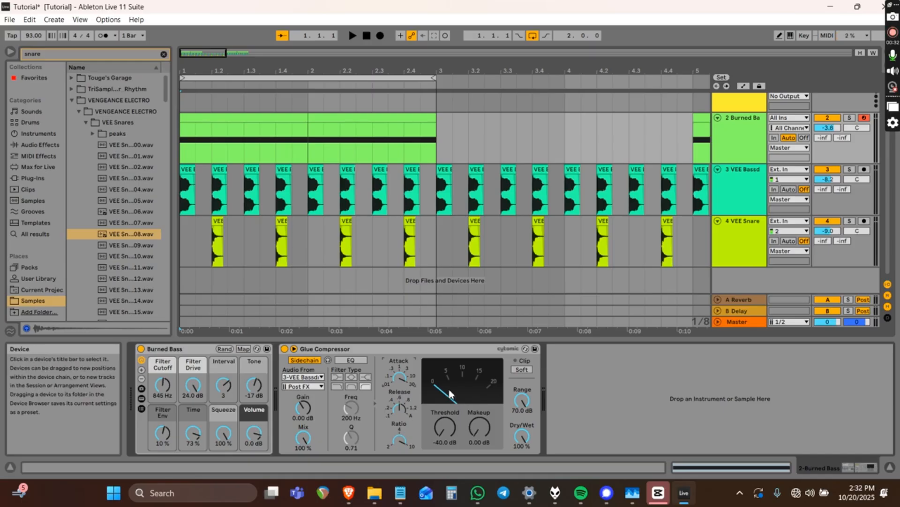
Raise the Glue Compressor makeup gain to 4.44 dB during playback.
key(space)
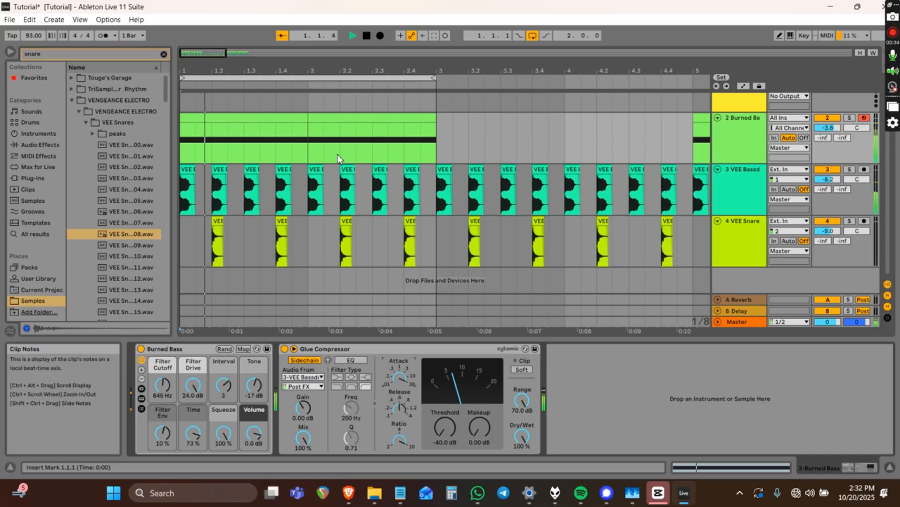
drag(478, 432, 478, 418)
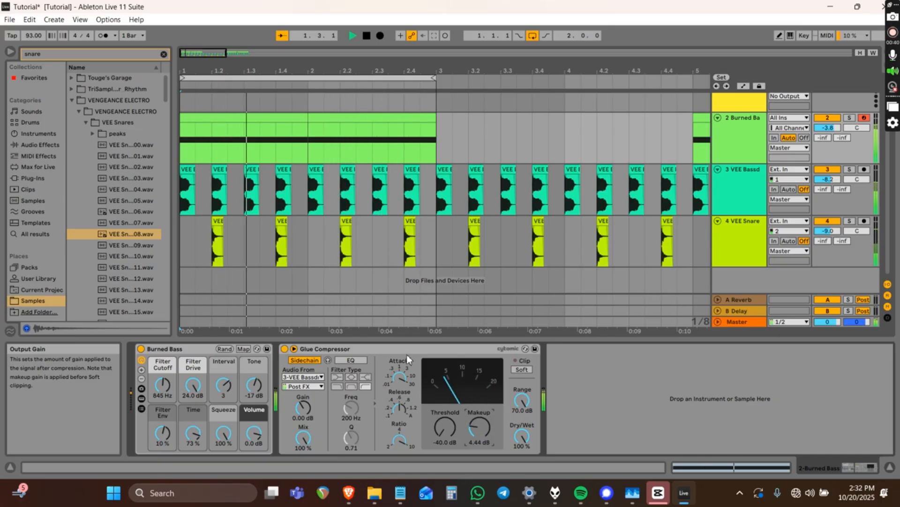
click(394, 353)
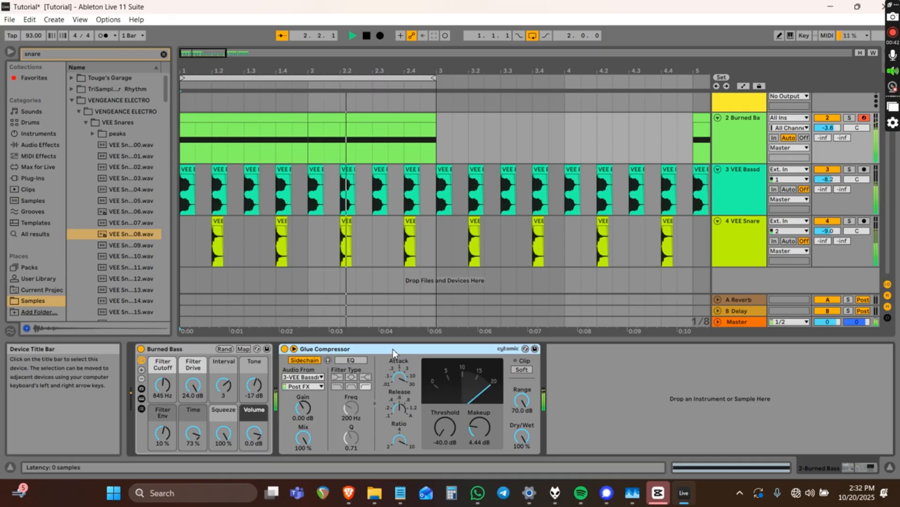
key(space)
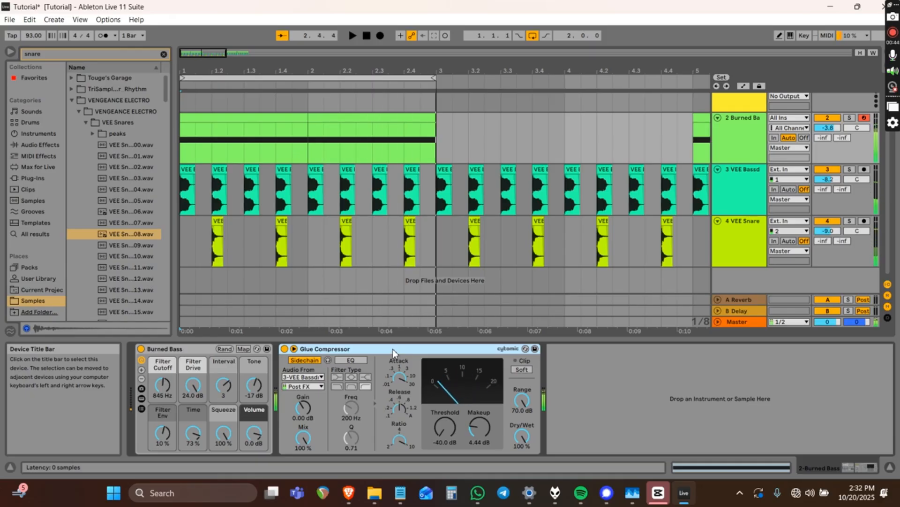
Inspect the kick track's two Auto Filter devices and mark the kick lane start.
click(188, 198)
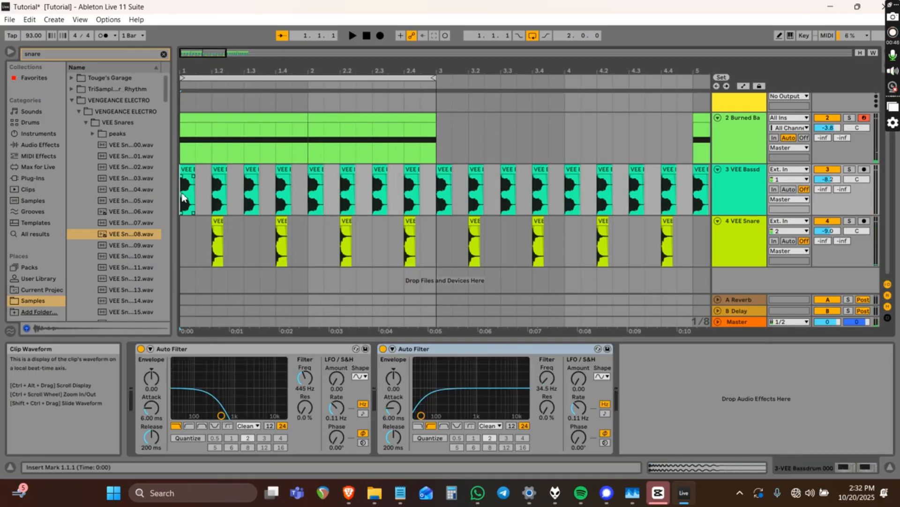
click(255, 353)
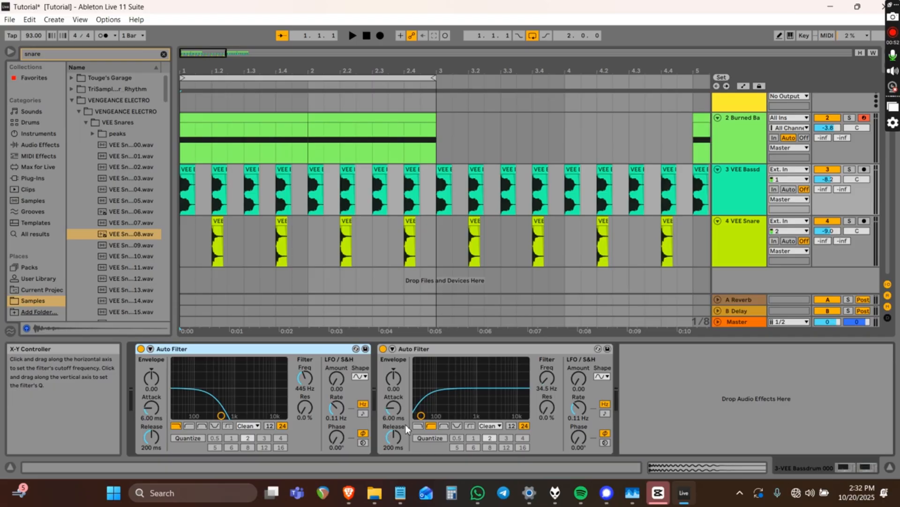
click(426, 352)
click(317, 351)
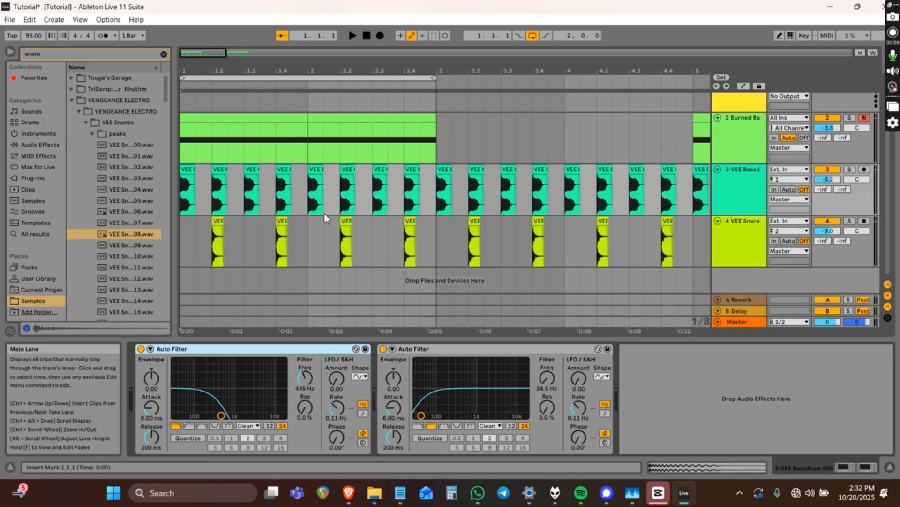
click(197, 202)
Check the VEE Snare track, then reselect the Burned Bass Glue Compressor.
click(197, 239)
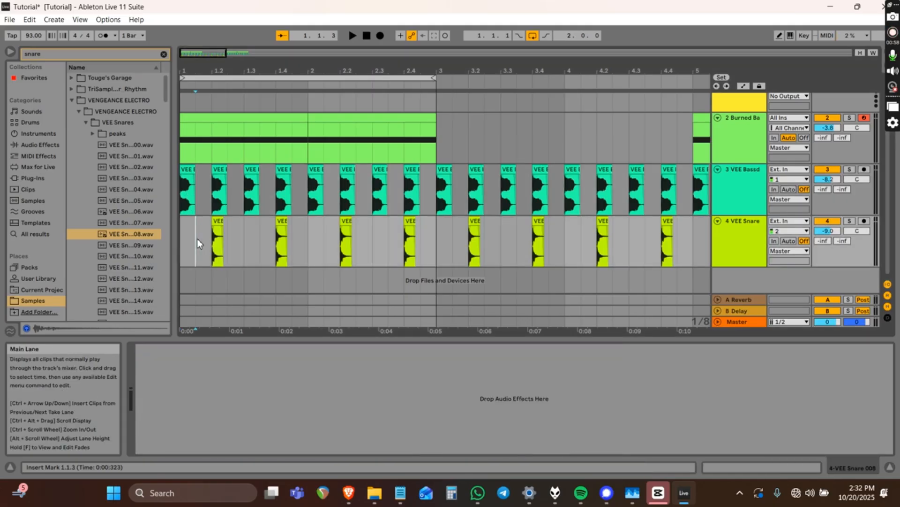
click(194, 145)
click(185, 143)
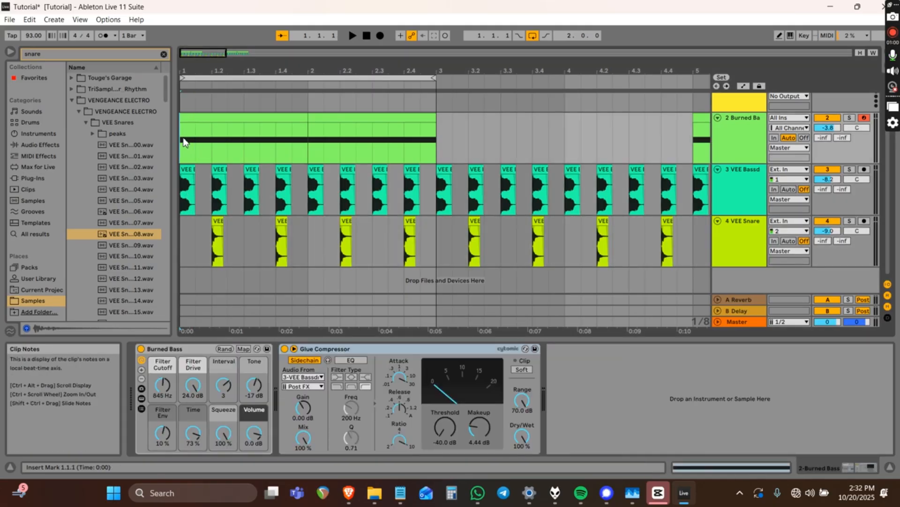
click(426, 352)
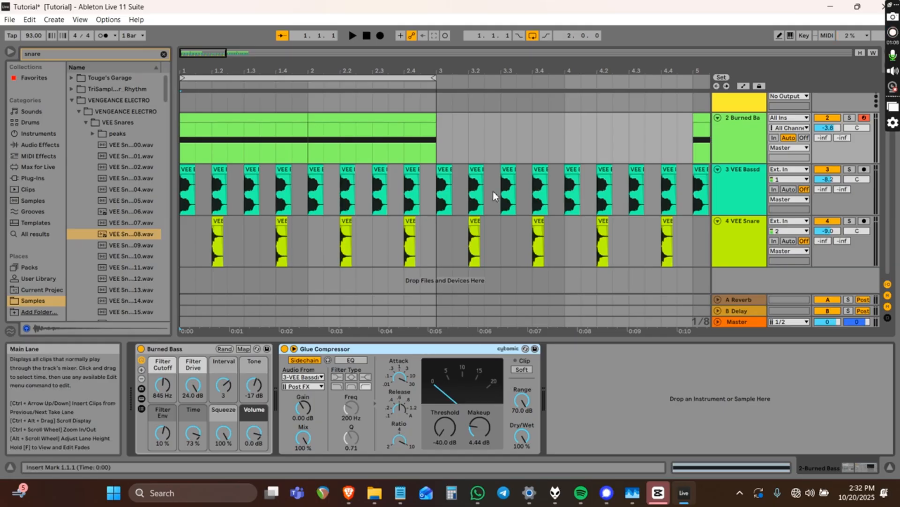
Delete the kick and snare clips from 3.1.1 to 4.4.2.
click(446, 194)
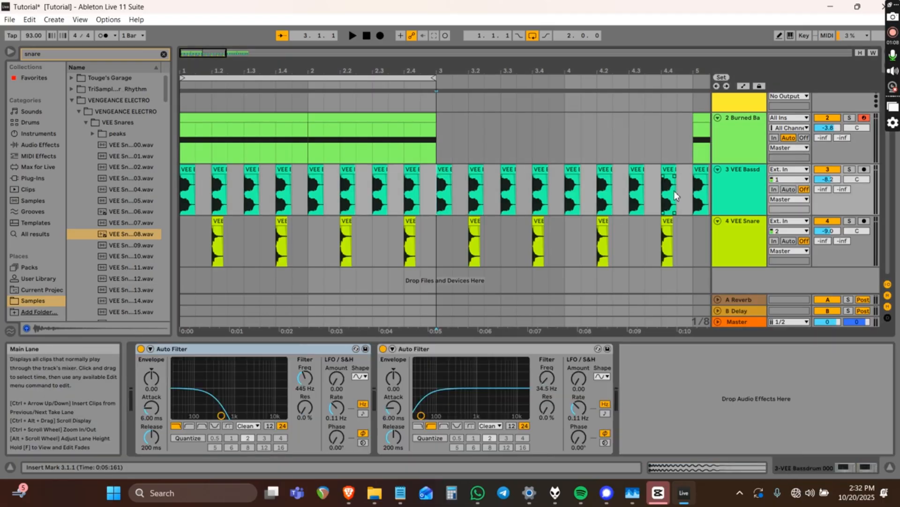
shift+click(671, 196)
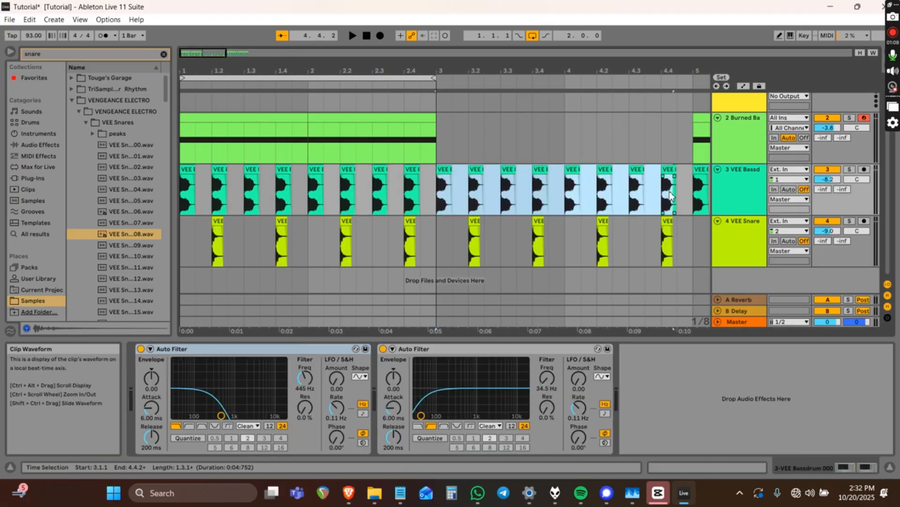
shift+click(670, 221)
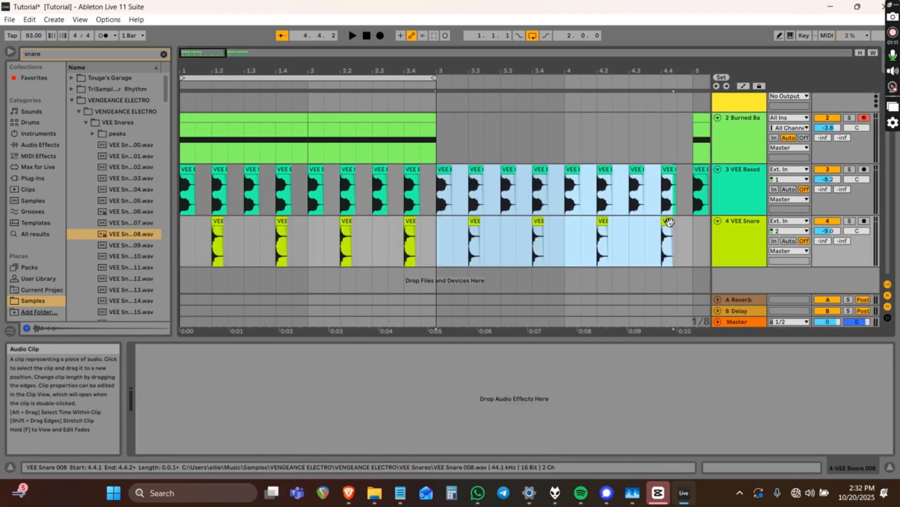
key(Delete)
click(390, 117)
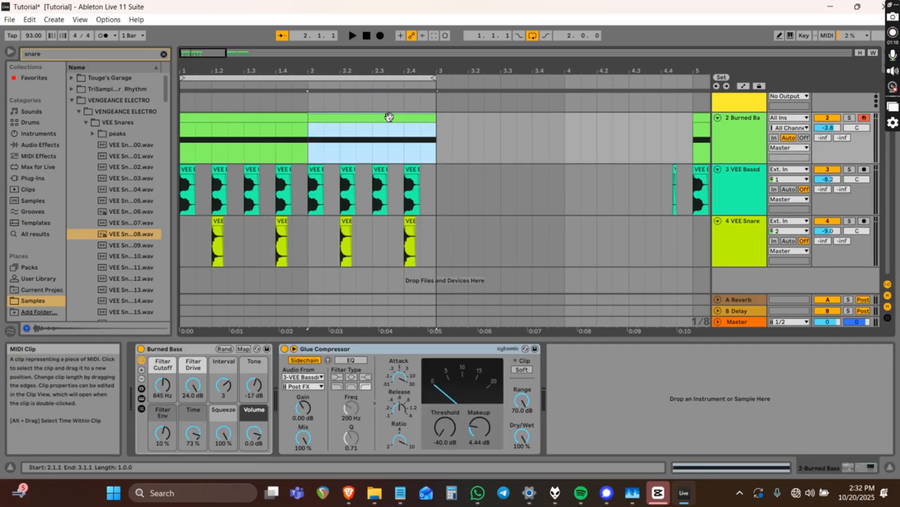
scroll(389, 117, down, 5)
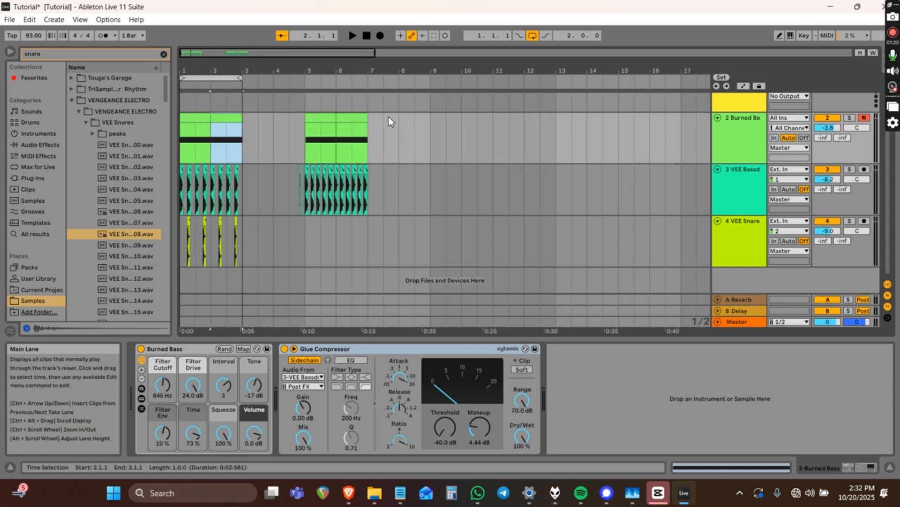
scroll(389, 118, up, 5)
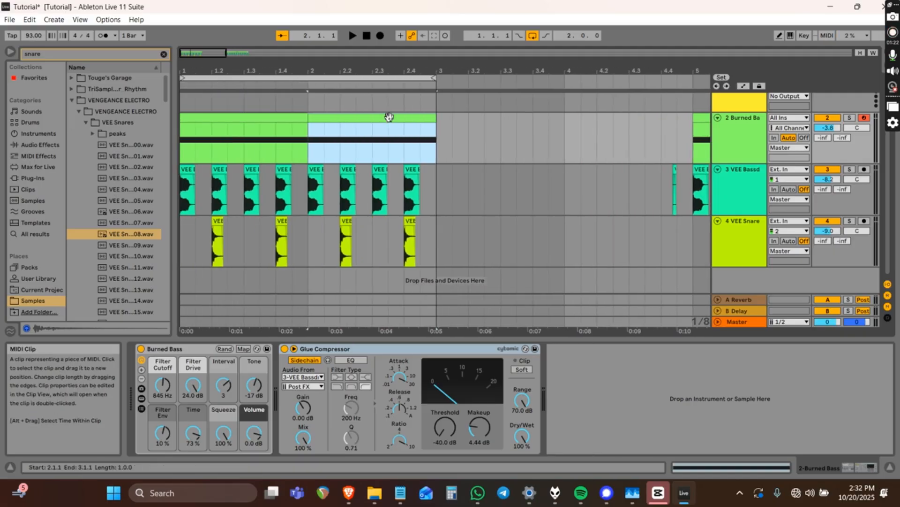
key(ctrl+a)
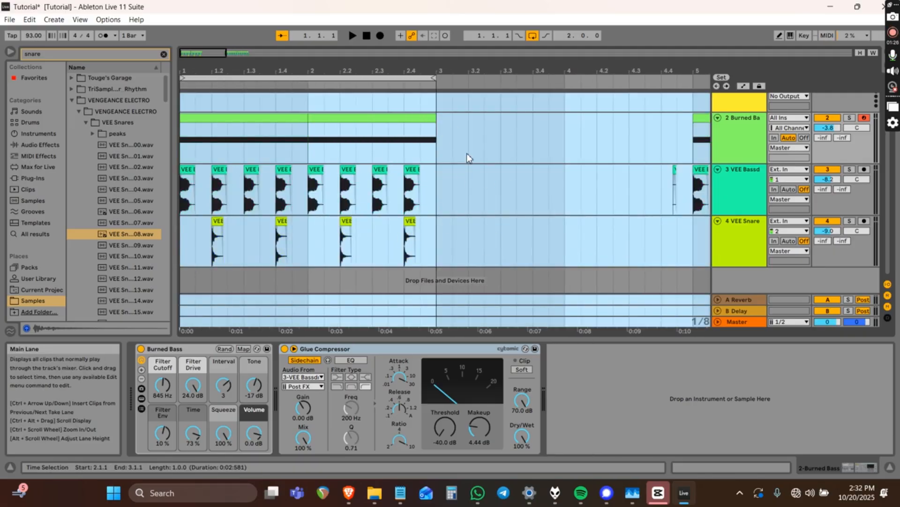
click(453, 181)
click(432, 187)
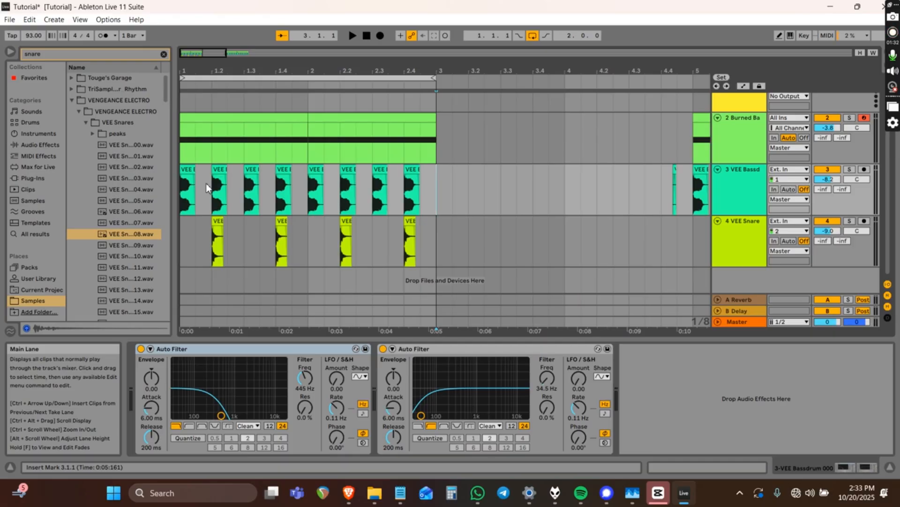
shift+click(186, 195)
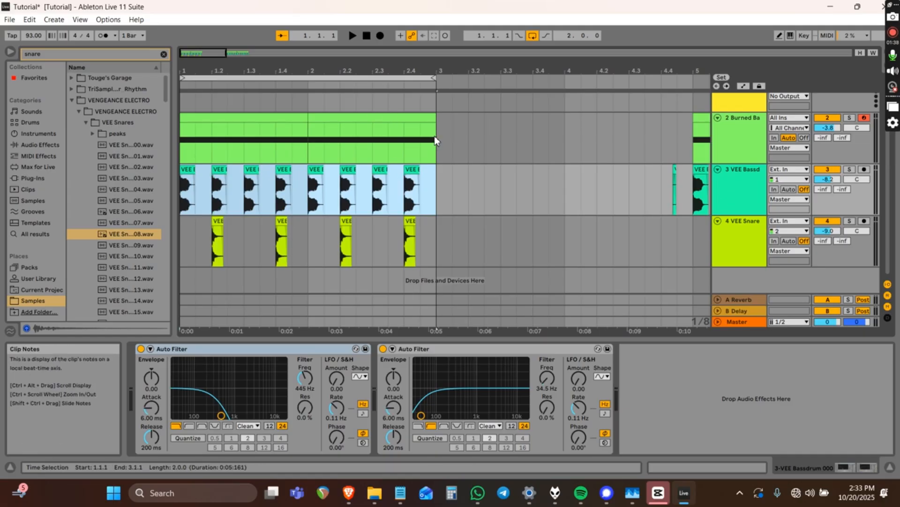
mouse_move(435, 136)
mouse_down()
mouse_move(270, 225)
mouse_move(169, 231)
mouse_up()
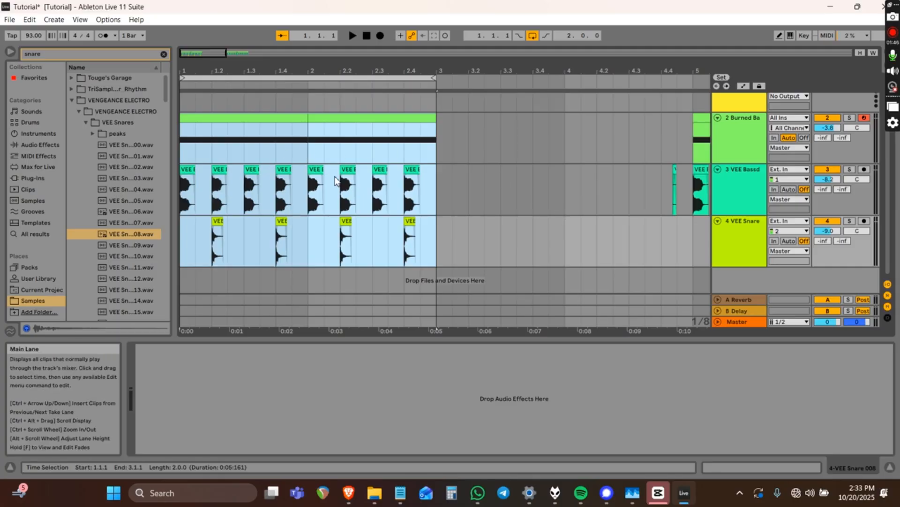
key(ctrl+d)
key(ctrl+z)
click(494, 139)
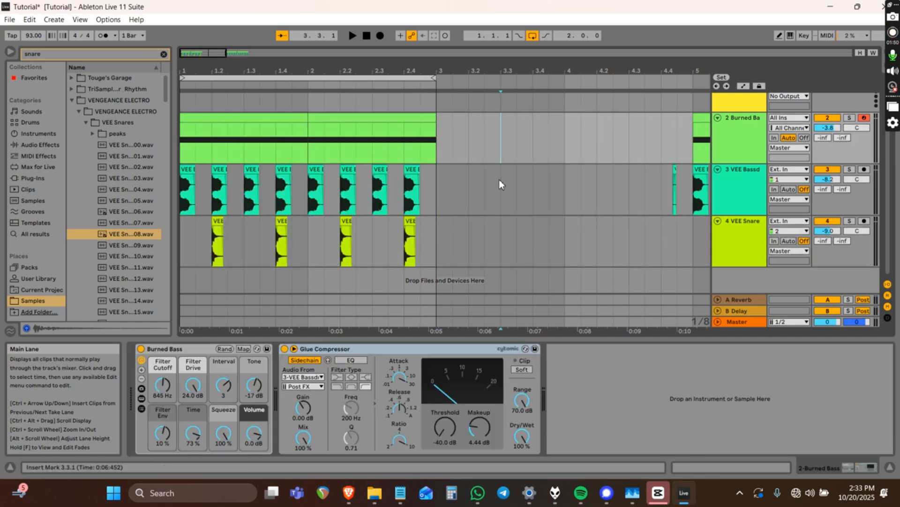
click(500, 192)
click(500, 250)
click(501, 197)
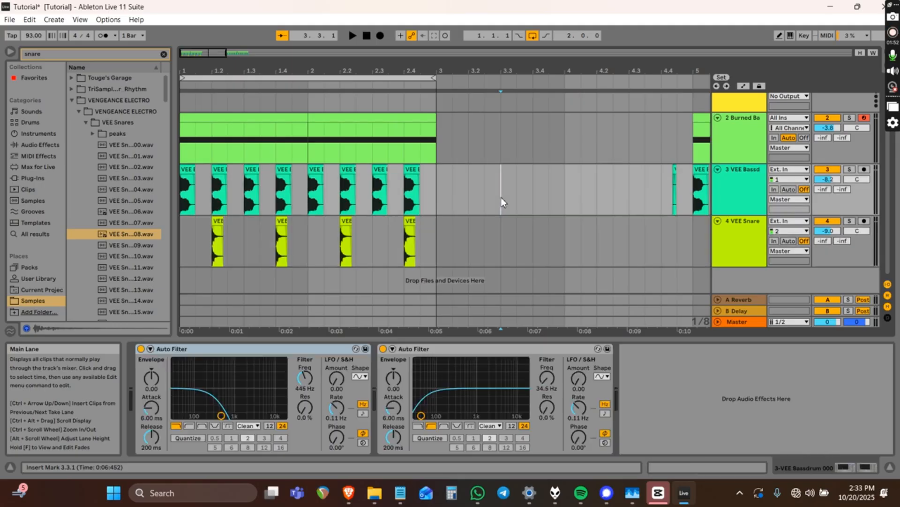